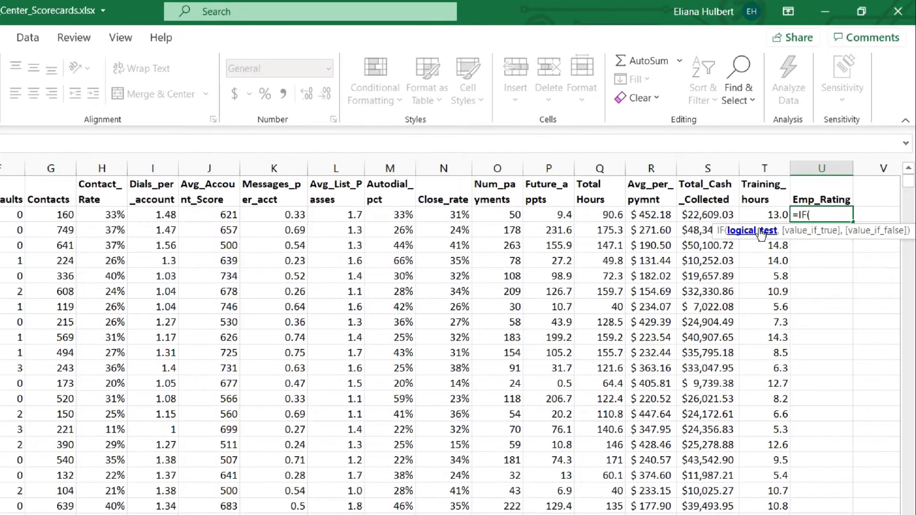
Complete the Emp_Rating formula in U2 as =IF(B2>250,"Good","Bad") and fill it down the column.
{"action": "type", "text": "B2"}
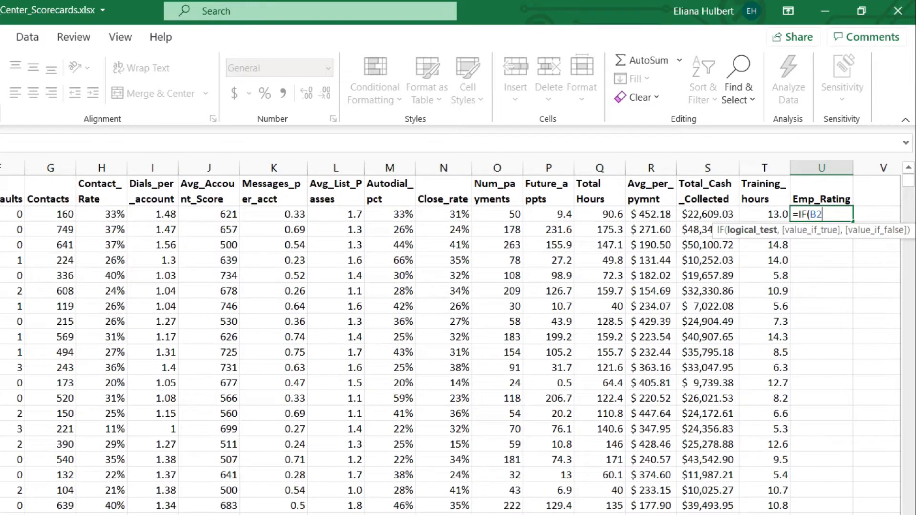
{"action": "type", "text": ">"}
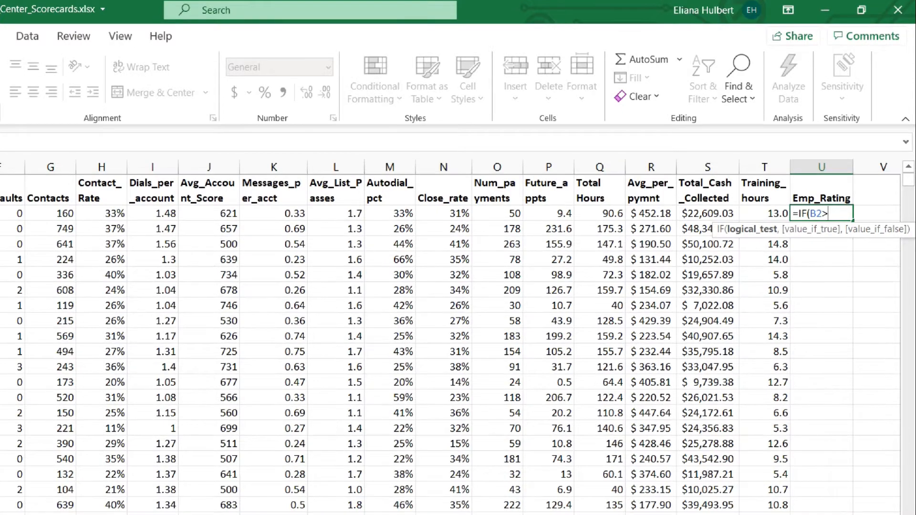
{"action": "type", "text": "250"}
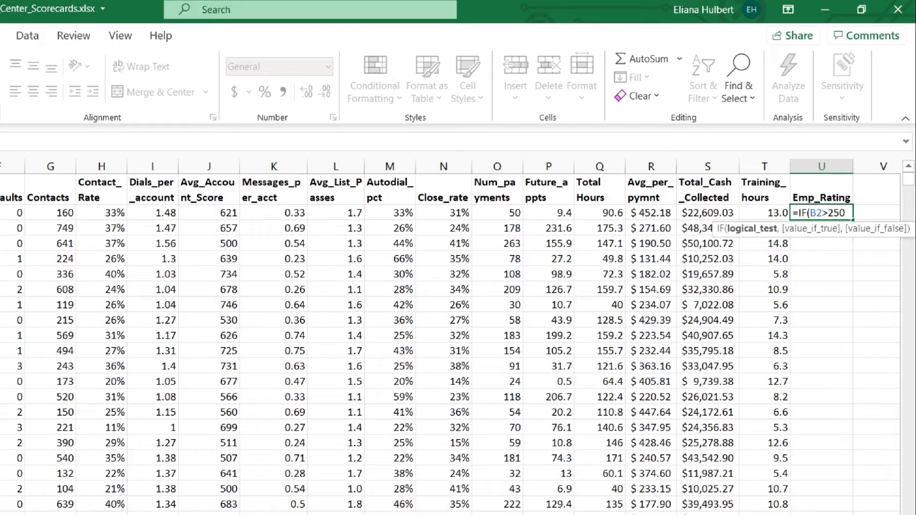
{"action": "type", "text": ","}
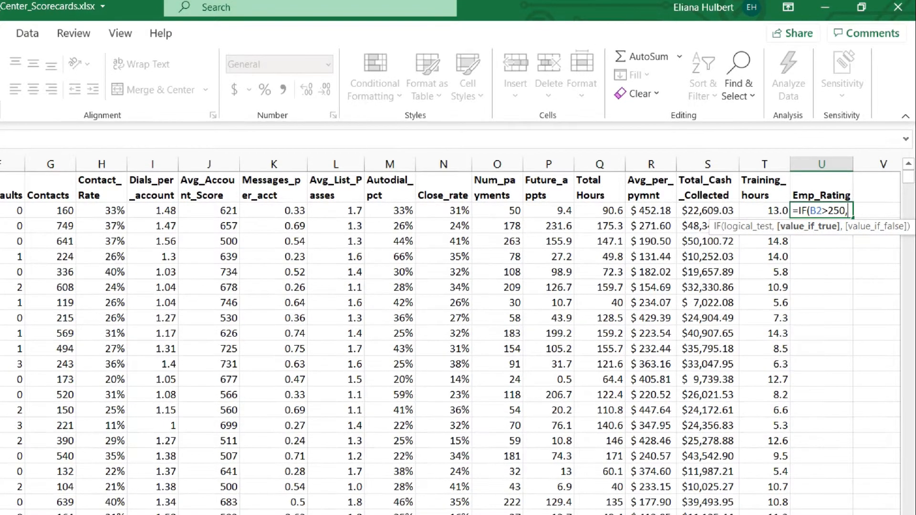
{"action": "type", "text": "\""}
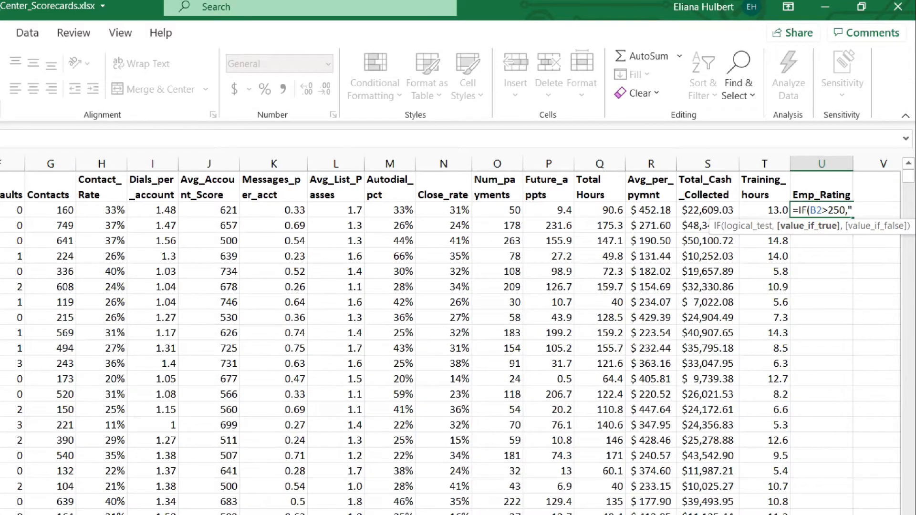
{"action": "type", "text": "Good\","}
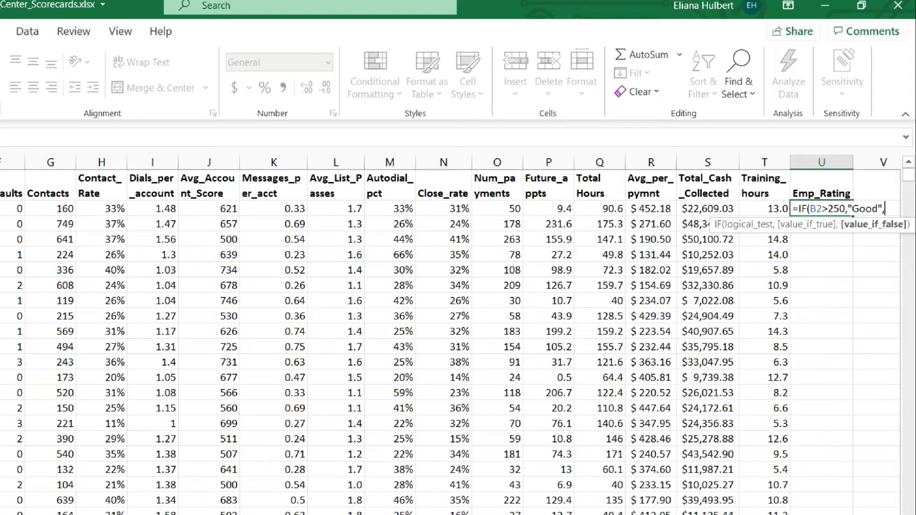
{"action": "type", "text": "\""}
{"action": "type", "text": "Bad\""}
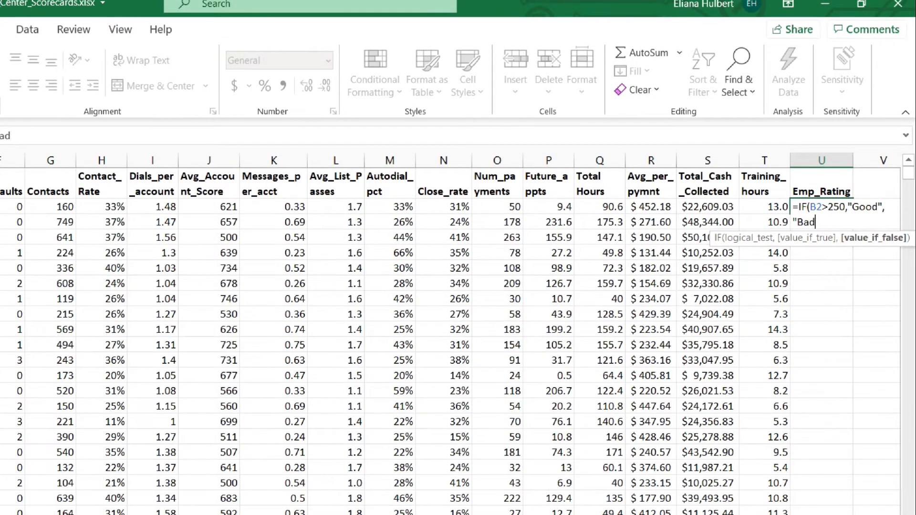
{"action": "type", "text": ")"}
{"action": "key", "text": "Return"}
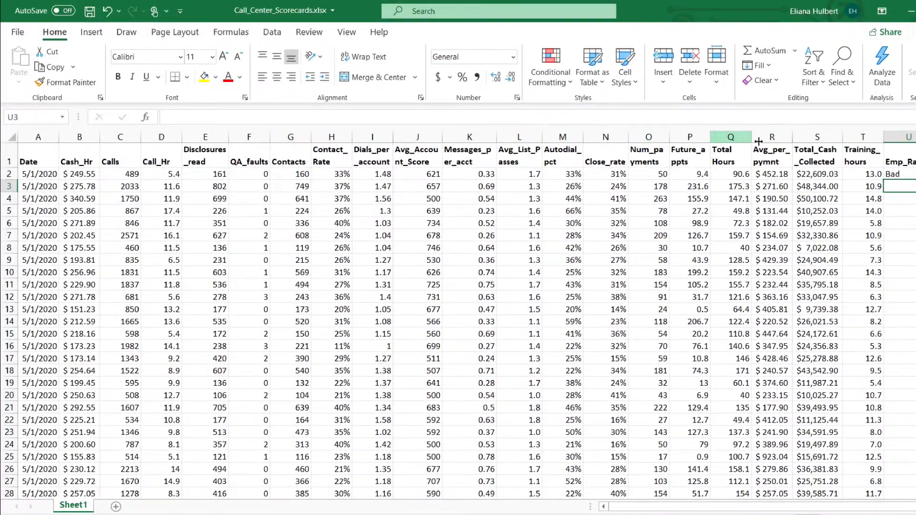
{"action": "left_click", "coordinate": [908, 174]}
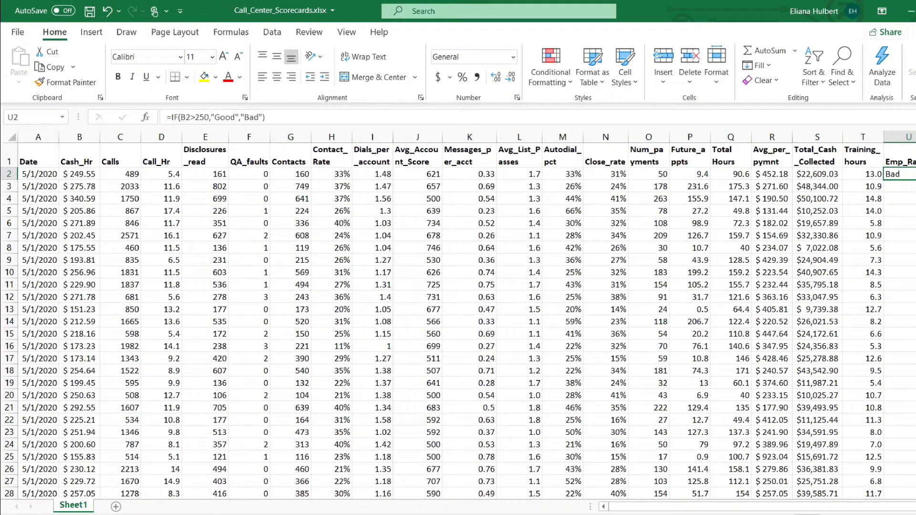
{"action": "double_click", "coordinate": [915, 181]}
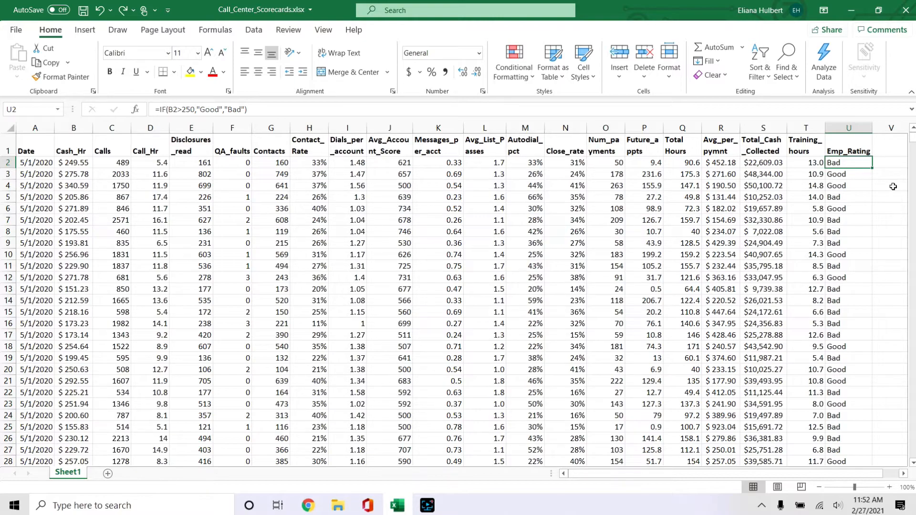
Begin a replacement IF formula in U2 that tests B2>300 and returns "Excellent" when true.
{"action": "type", "text": "=if"}
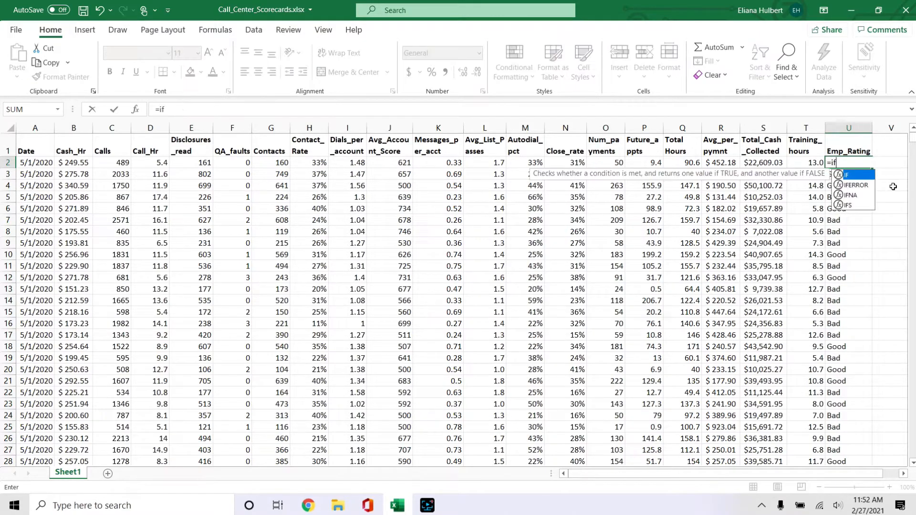
{"action": "key", "text": "Tab"}
{"action": "left_click", "coordinate": [722, 163]}
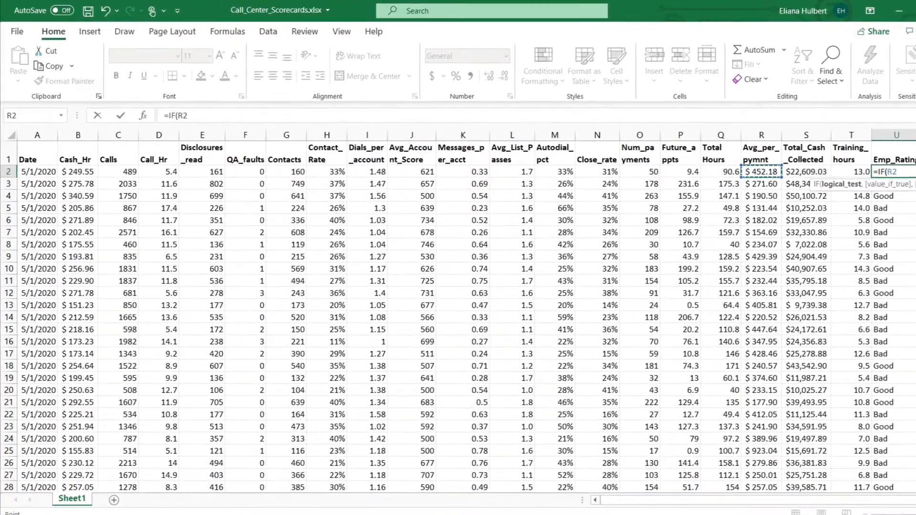
{"action": "key", "text": "Left"}
{"action": "key", "text": "Left"}
{"action": "key", "text": "Left"}
{"action": "key", "text": "Left"}
{"action": "key", "text": "Left"}
{"action": "key", "text": "Left"}
{"action": "key", "text": "Left"}
{"action": "key", "text": "Left"}
{"action": "key", "text": "Left"}
{"action": "key", "text": "Left"}
{"action": "key", "text": "Left"}
{"action": "key", "text": "Left"}
{"action": "key", "text": "Left"}
{"action": "key", "text": "Left"}
{"action": "key", "text": "Left"}
{"action": "key", "text": "Left"}
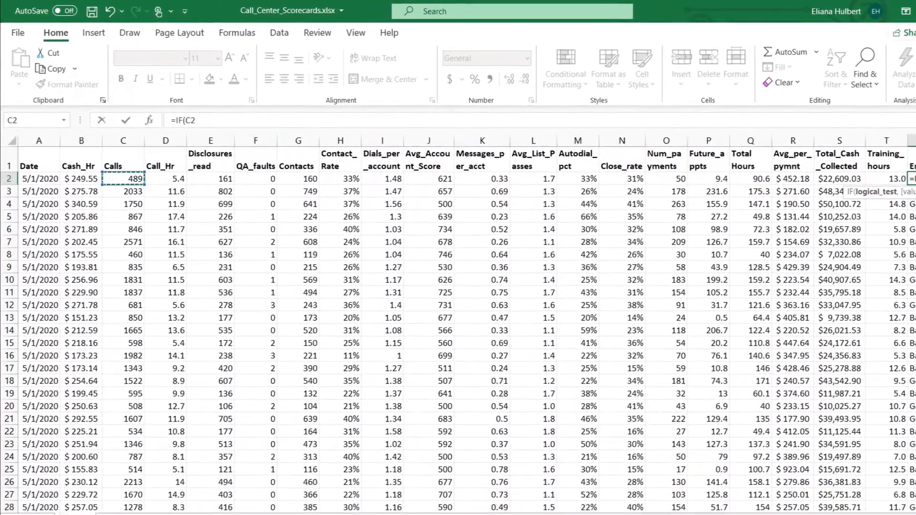
{"action": "type", "text": ">"}
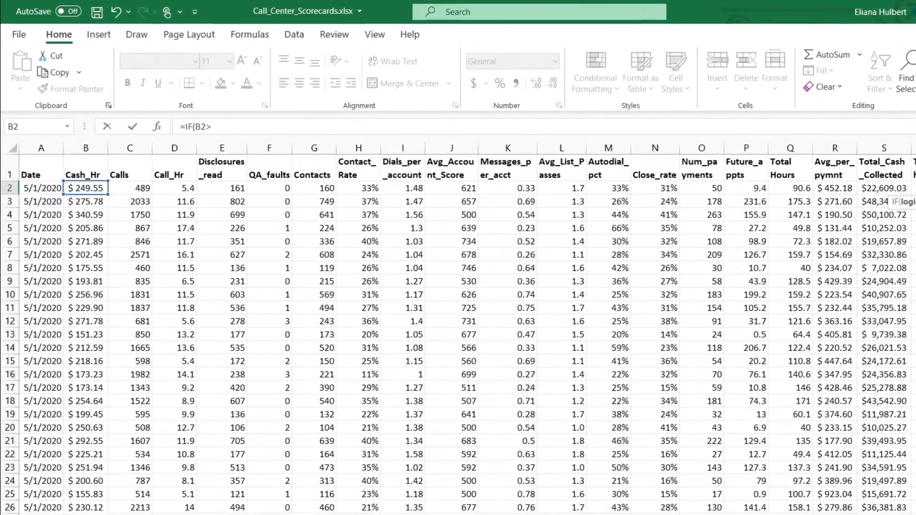
{"action": "type", "text": "300"}
{"action": "type", "text": ","}
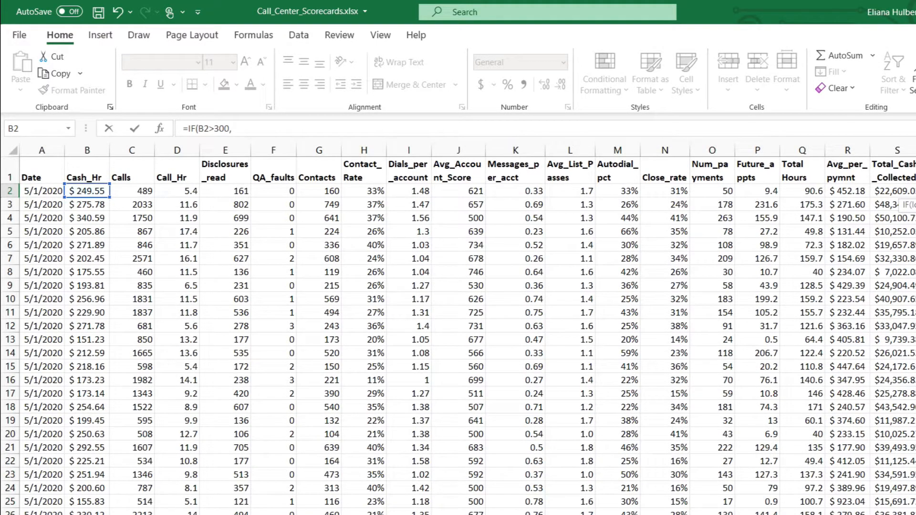
{"action": "type", "text": "\"Excellent\","}
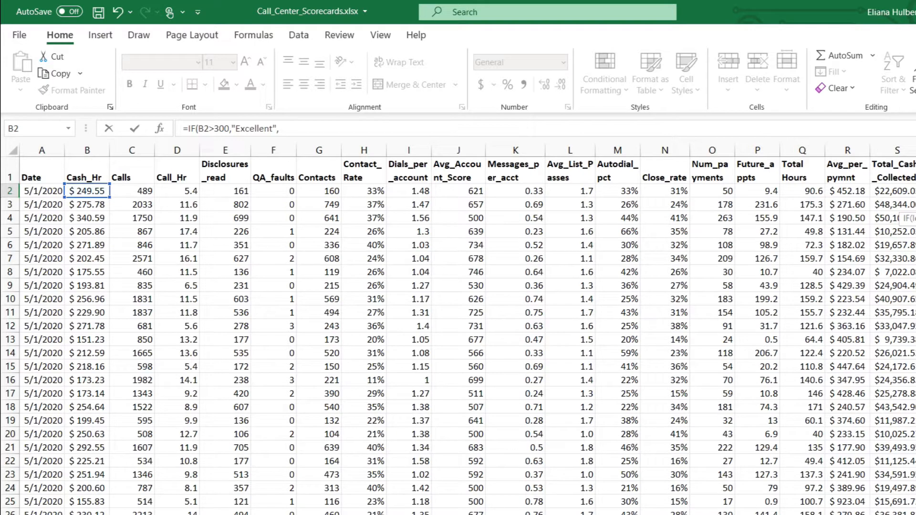
Nest IF(B2>250,"Good","Bad") as the value if false and enter the completed formula in U2.
{"action": "type", "text": "IF("}
{"action": "key", "text": "Left"}
{"action": "key", "text": "Left"}
{"action": "key", "text": "Left"}
{"action": "key", "text": "Left"}
{"action": "key", "text": "Left"}
{"action": "key", "text": "Left"}
{"action": "key", "text": "Left"}
{"action": "key", "text": "Left"}
{"action": "key", "text": "Left"}
{"action": "key", "text": "Left"}
{"action": "key", "text": "Left"}
{"action": "key", "text": "Left"}
{"action": "key", "text": "Left"}
{"action": "key", "text": "Left"}
{"action": "key", "text": "Left"}
{"action": "key", "text": "Left"}
{"action": "key", "text": "Left"}
{"action": "key", "text": "Left"}
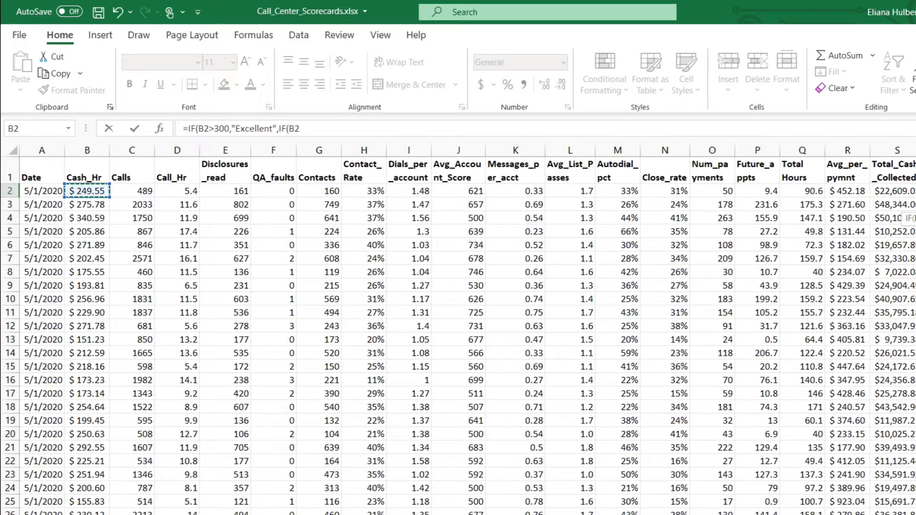
{"action": "type", "text": ">250,"}
{"action": "type", "text": "\"Gr"}
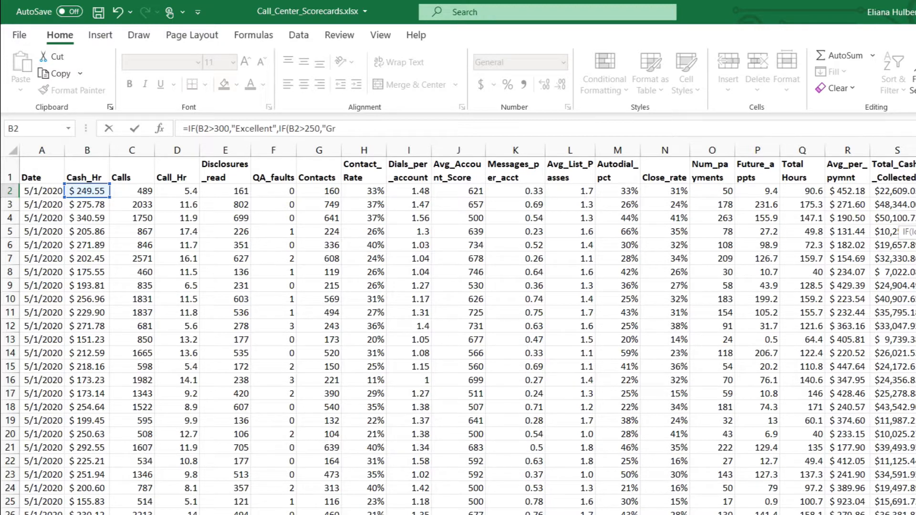
{"action": "type", "text": "odd"}
{"action": "key", "text": "BackSpace"}
{"action": "key", "text": "BackSpace"}
{"action": "key", "text": "BackSpace"}
{"action": "type", "text": "od\",\"Bad\""}
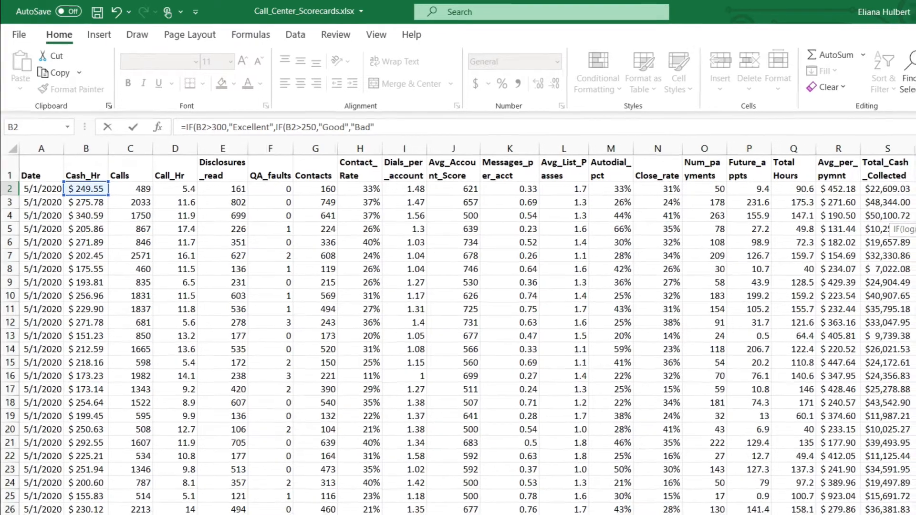
{"action": "type", "text": "))"}
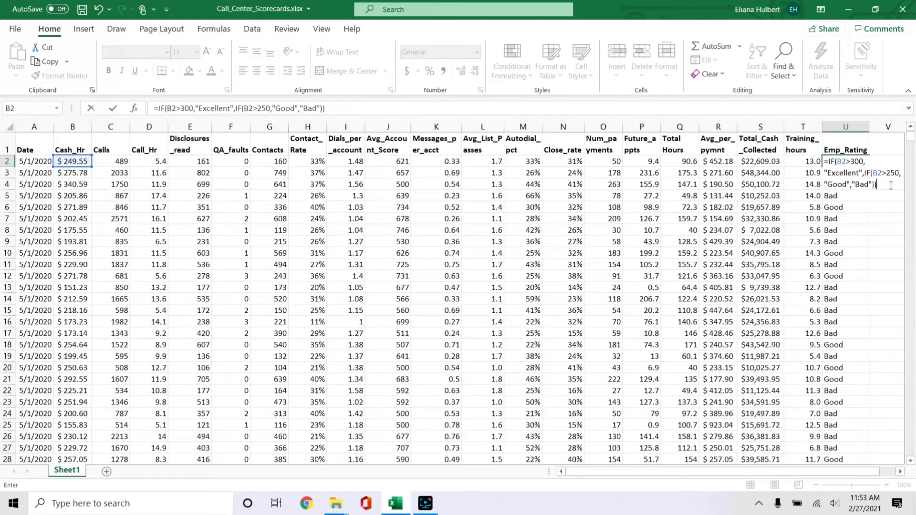
{"action": "key", "text": "Return"}
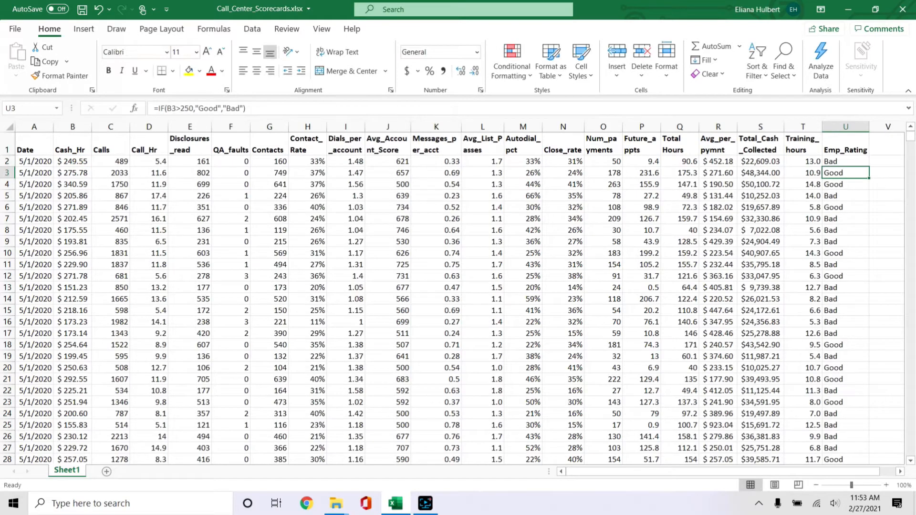
Fill the nested rating formula from U2 down the column and check U4's rating against the Cash_Hr value in B4.
{"action": "left_click", "coordinate": [857, 162]}
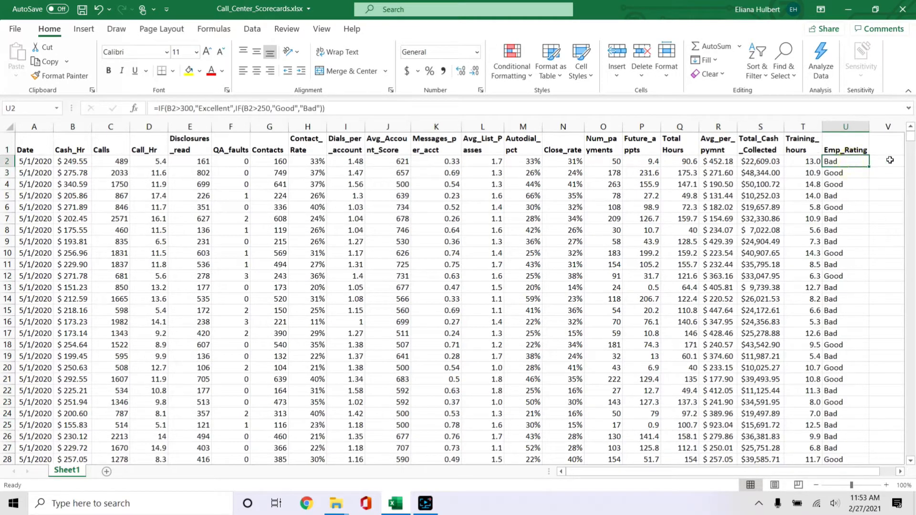
{"action": "double_click", "coordinate": [870, 167]}
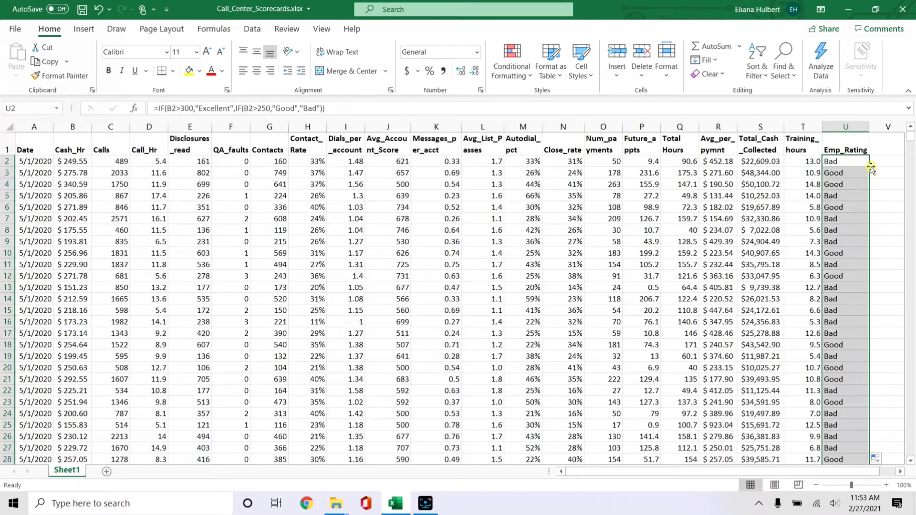
{"action": "left_click", "coordinate": [840, 184]}
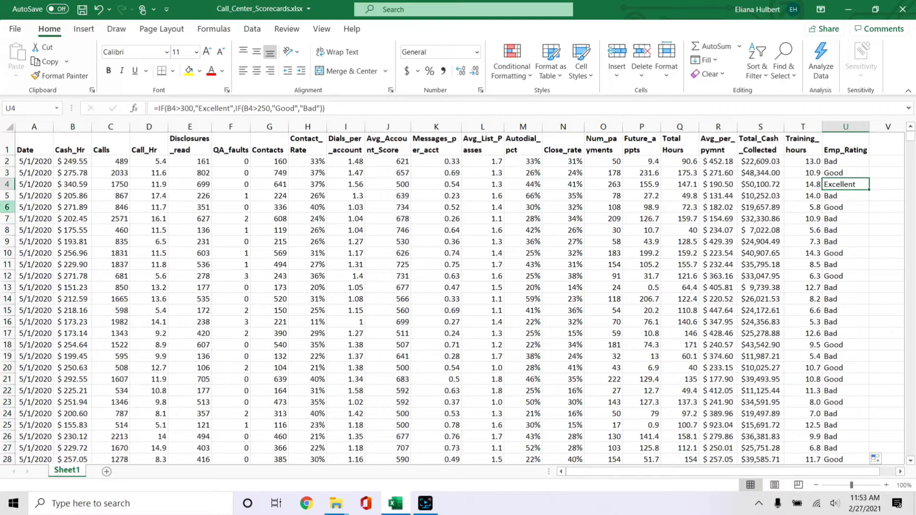
{"action": "left_click", "coordinate": [51, 186]}
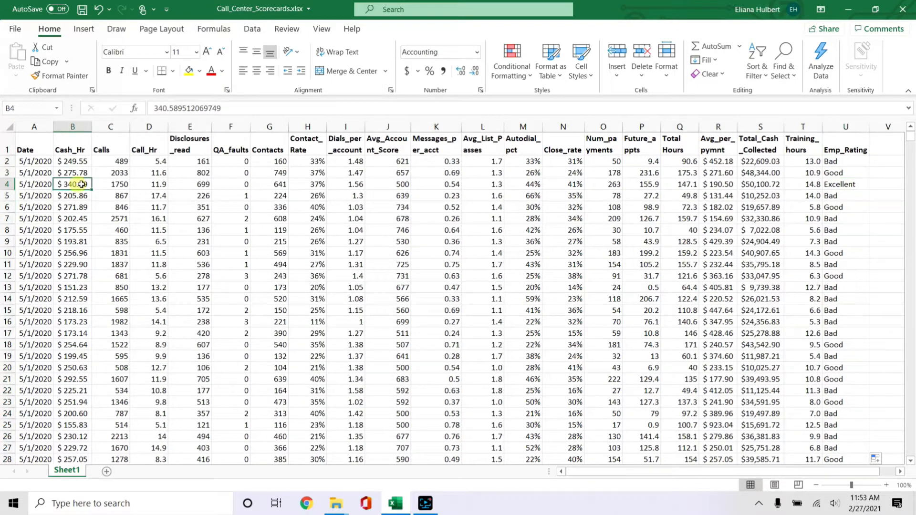
{"action": "left_click", "coordinate": [832, 182]}
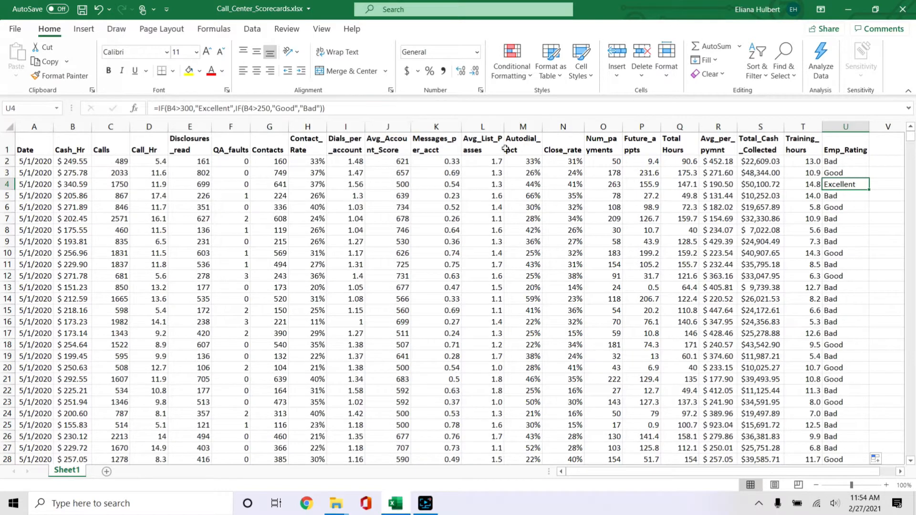
Remove the B2>300 "Excellent" condition from U2's formula, leaving =IF(B2>250,"Good","Bad").
{"action": "left_click", "coordinate": [838, 163]}
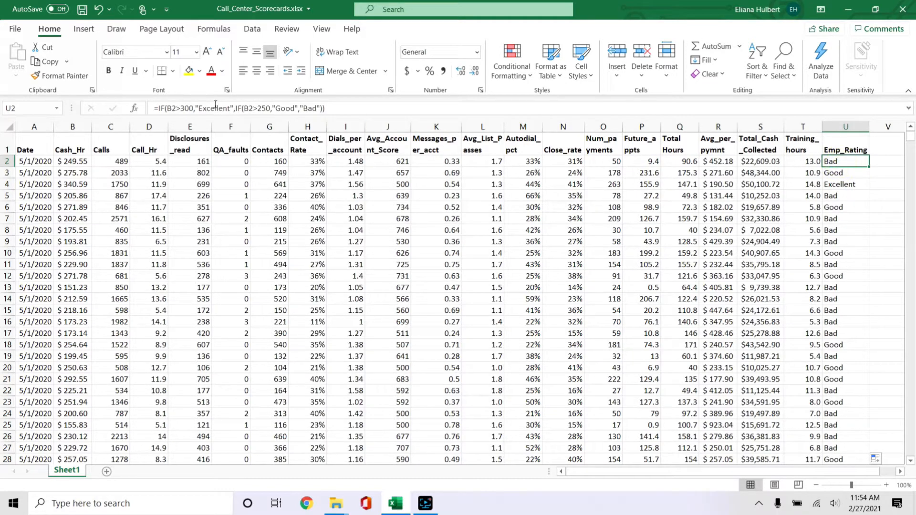
{"action": "left_click", "coordinate": [237, 109]}
{"action": "double_click", "coordinate": [215, 109]}
{"action": "key", "text": "shift+Left"}
{"action": "key", "text": "shift+Left"}
{"action": "key", "text": "shift+Left"}
{"action": "key", "text": "shift+Left"}
{"action": "key", "text": "shift+Left"}
{"action": "key", "text": "shift+Left"}
{"action": "key", "text": "shift+Left"}
{"action": "key", "text": "shift+Left"}
{"action": "key", "text": "shift+Left"}
{"action": "key", "text": "shift+Left"}
{"action": "key", "text": "shift+Left"}
{"action": "key", "text": "shift+Left"}
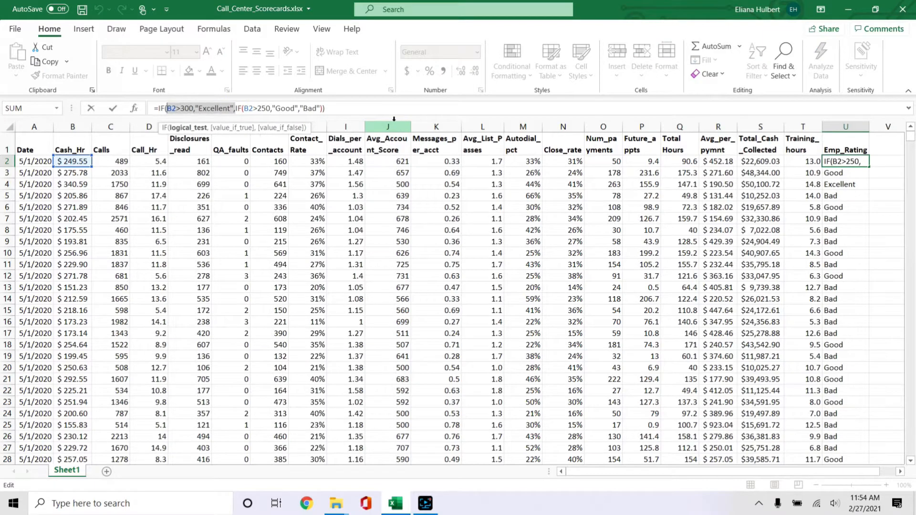
{"action": "key", "text": "BackSpace"}
{"action": "key", "text": "Return"}
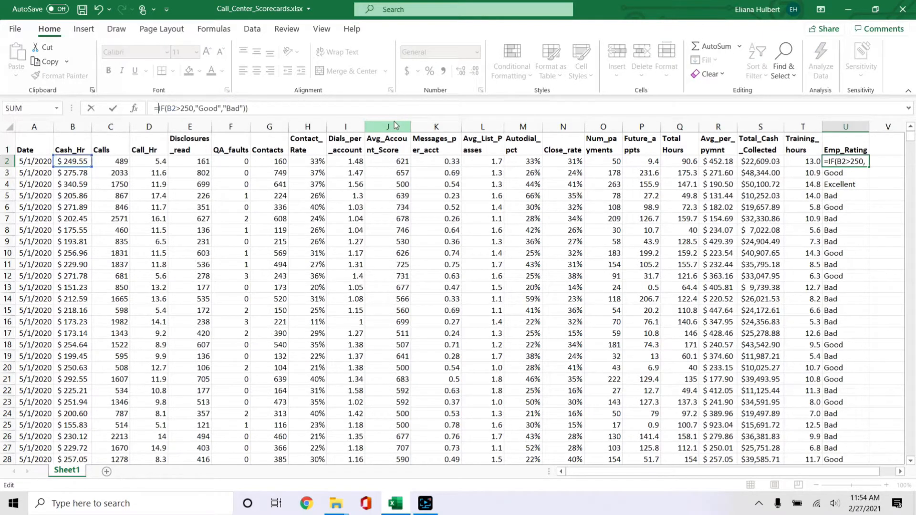
{"action": "key", "text": "Return"}
{"action": "key", "text": "Up"}
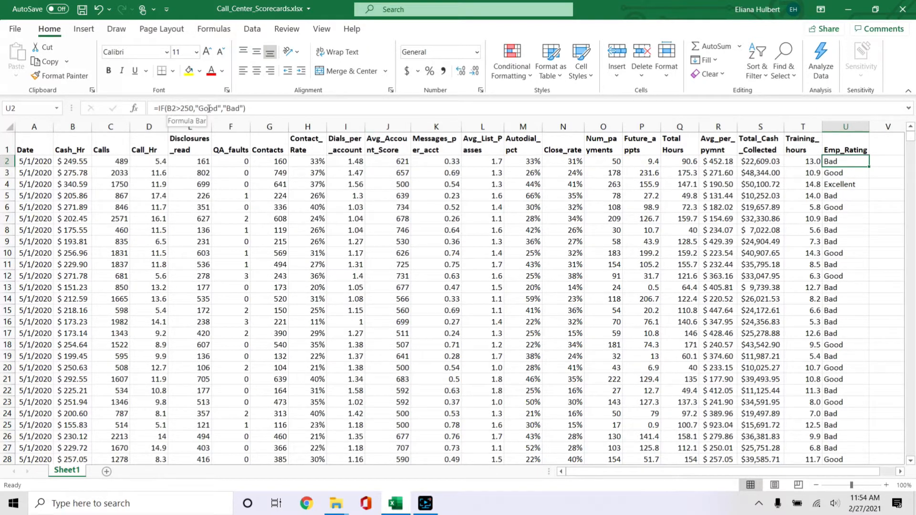
Nest IF(B2>350,"Excellent","Bad") as the value if false in U2's formula and enter it.
{"action": "left_click", "coordinate": [226, 109]}
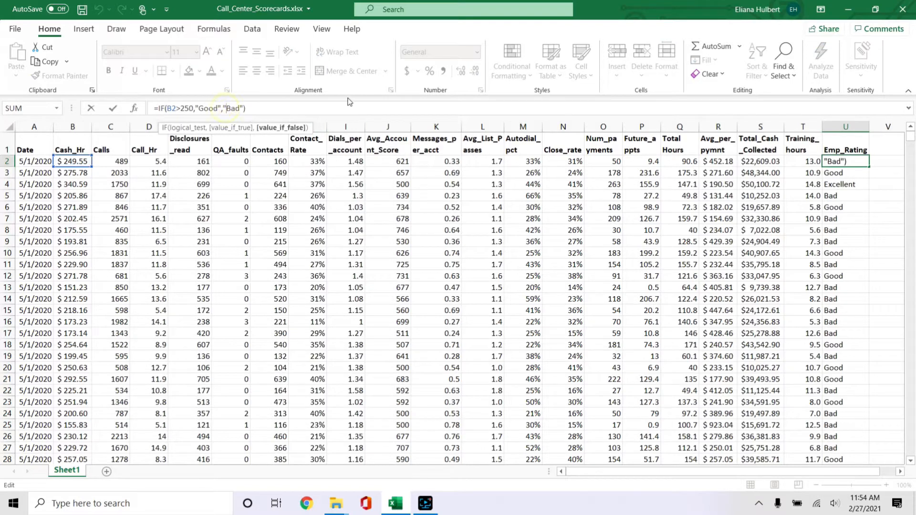
{"action": "type", "text": "IF("}
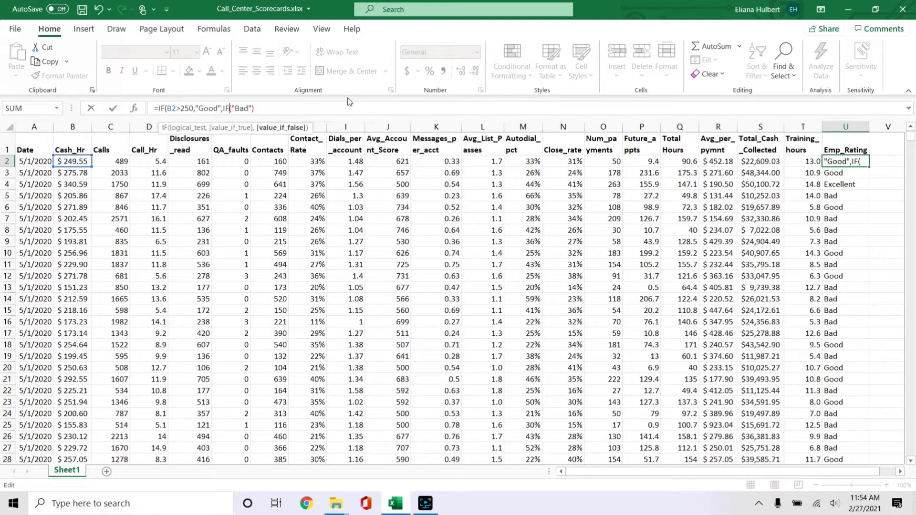
{"action": "key", "text": "Left"}
{"action": "key", "text": "Left"}
{"action": "key", "text": "Left"}
{"action": "key", "text": "Left"}
{"action": "key", "text": "Left"}
{"action": "key", "text": "Left"}
{"action": "key", "text": "Left"}
{"action": "key", "text": "Left"}
{"action": "key", "text": "Left"}
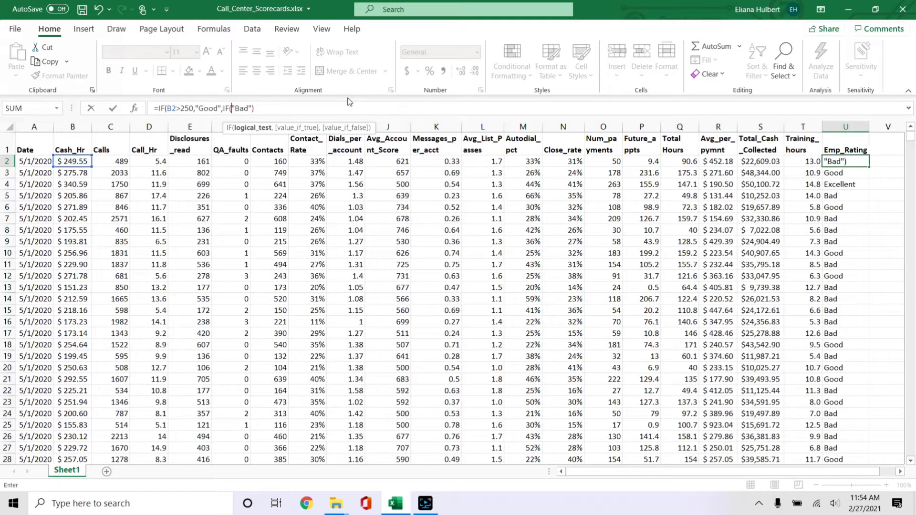
{"action": "key", "text": "Left"}
{"action": "key", "text": "Left"}
{"action": "key", "text": "Left"}
{"action": "key", "text": "Left"}
{"action": "key", "text": "Left"}
{"action": "key", "text": "Left"}
{"action": "key", "text": "Left"}
{"action": "key", "text": "Left"}
{"action": "key", "text": "Left"}
{"action": "key", "text": "Left"}
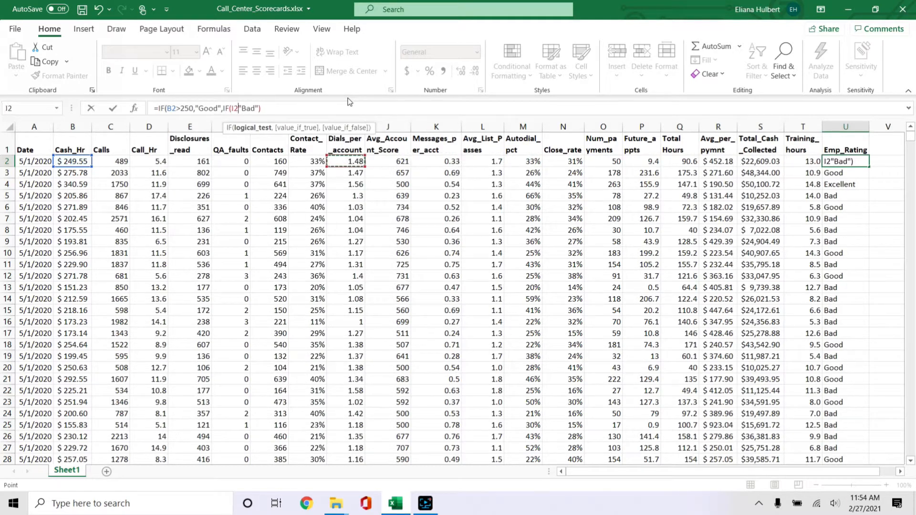
{"action": "type", "text": ">350"}
{"action": "type", "text": ","}
{"action": "type", "text": "\"Excellent"}
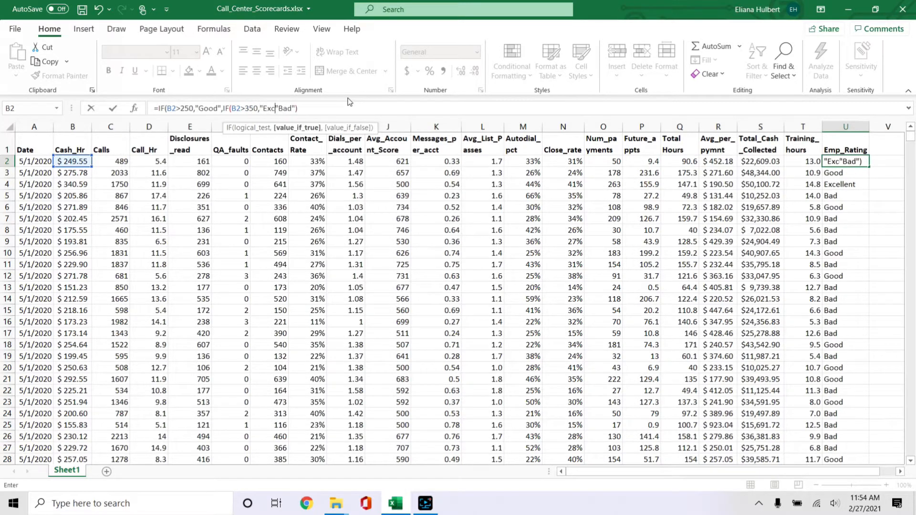
{"action": "type", "text": "\","}
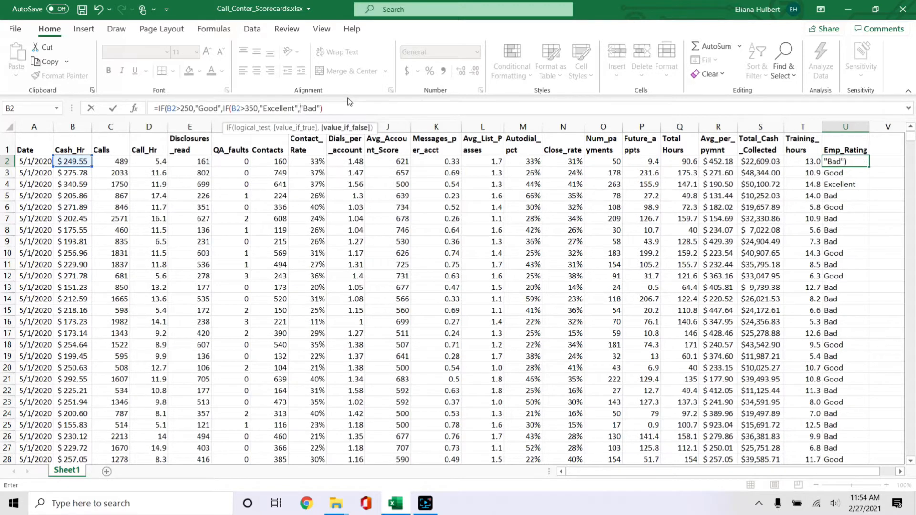
{"action": "key", "text": "Return"}
{"action": "key", "text": "Return"}
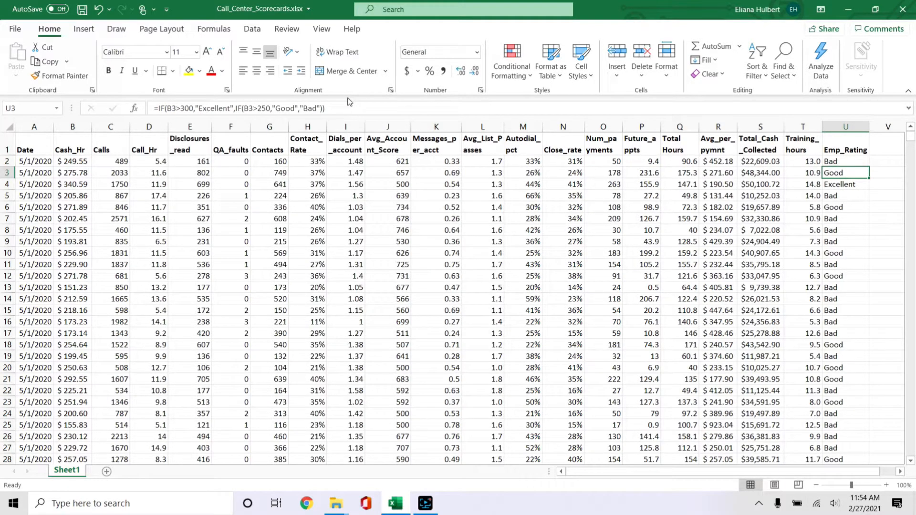
Fill U2's reordered formula down the Emp_Rating column and inspect the formula in U4.
{"action": "left_click", "coordinate": [851, 163]}
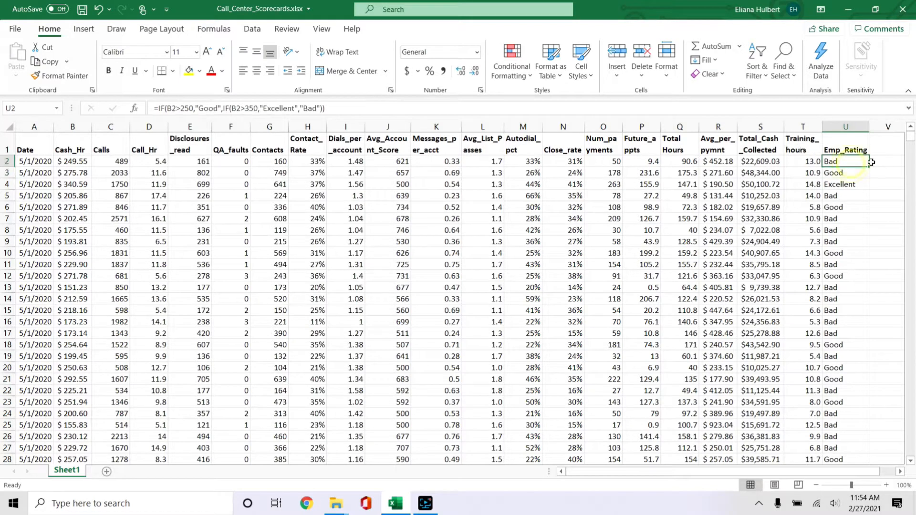
{"action": "double_click", "coordinate": [871, 163]}
{"action": "left_click", "coordinate": [837, 185]}
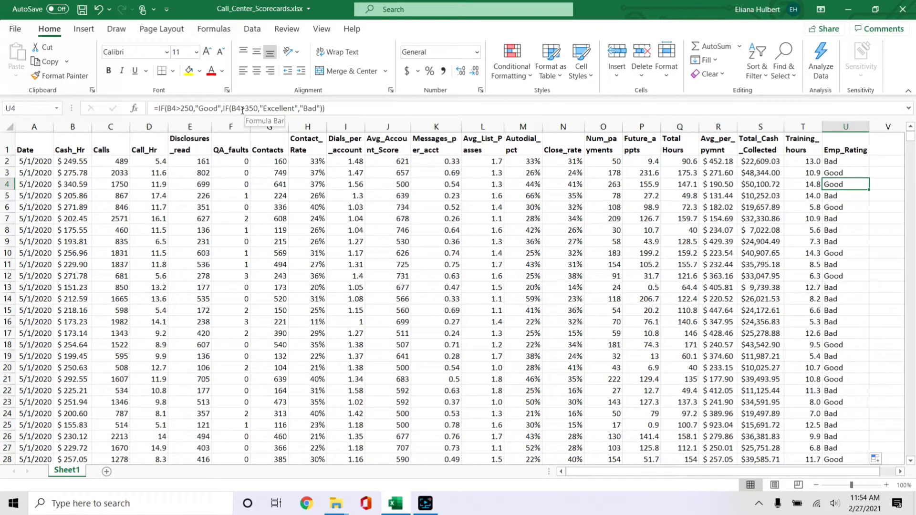
Set the "Excellent" threshold in U4's nested IF to 300.
{"action": "left_click_drag", "start_coordinate": [221, 109], "coordinate": [335, 108]}
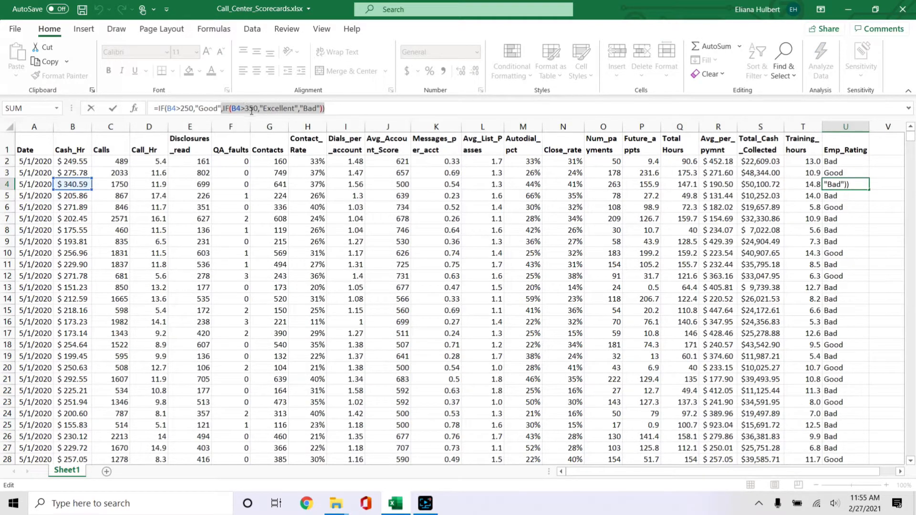
{"action": "left_click", "coordinate": [249, 108]}
{"action": "key", "text": "Delete"}
{"action": "type", "text": "0"}
{"action": "key", "text": "Return"}
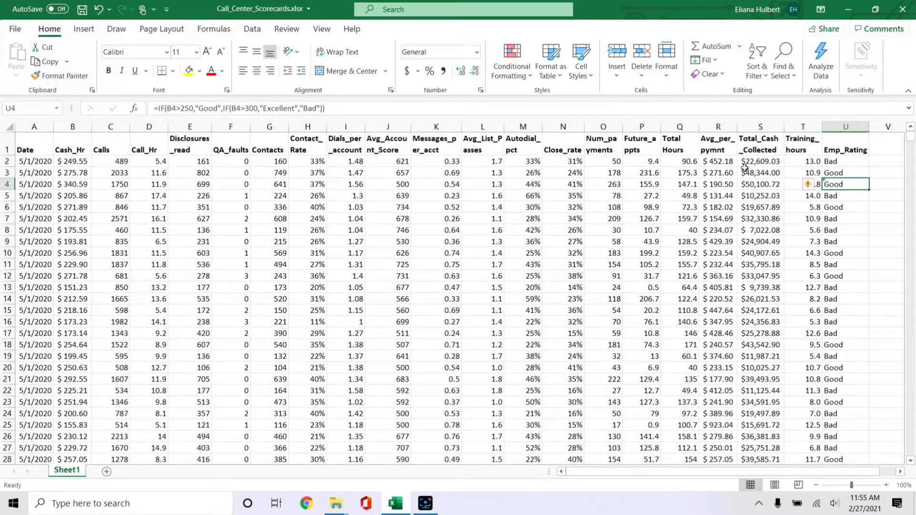
Set U2's "Excellent" threshold to 300, fill the formula down the column, and check U4.
{"action": "left_click", "coordinate": [824, 162]}
{"action": "left_click", "coordinate": [250, 105]}
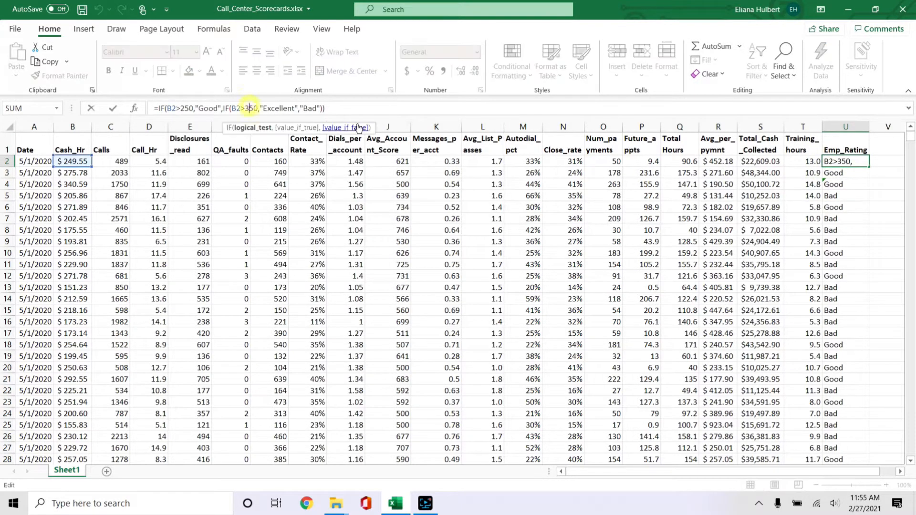
{"action": "key", "text": "Return"}
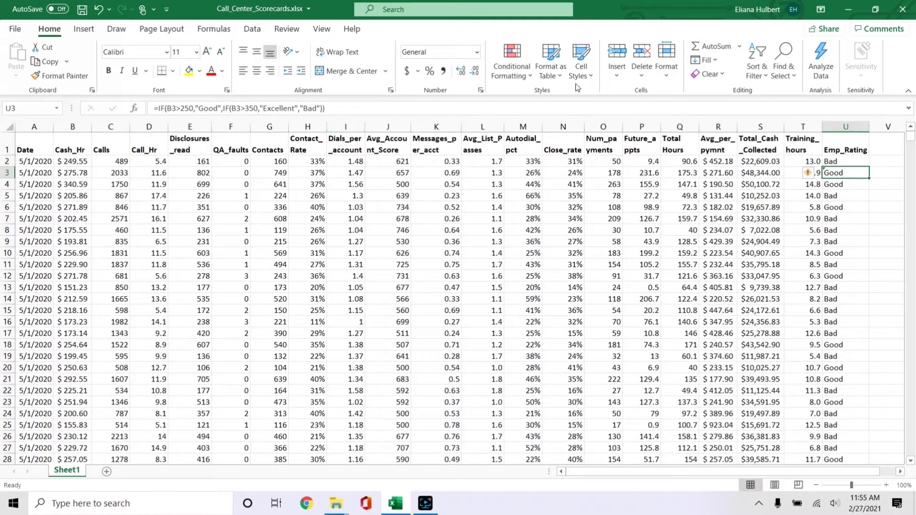
{"action": "left_click", "coordinate": [864, 162]}
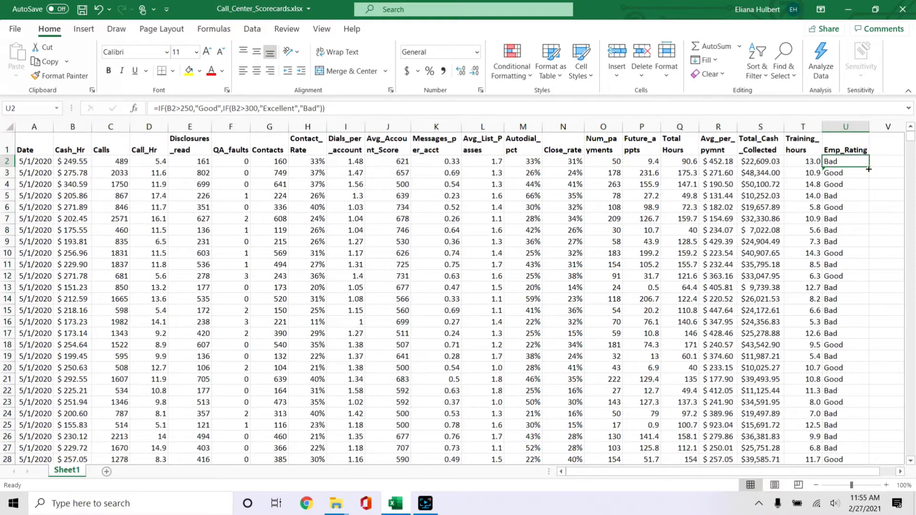
{"action": "double_click", "coordinate": [870, 167]}
{"action": "left_click", "coordinate": [839, 185]}
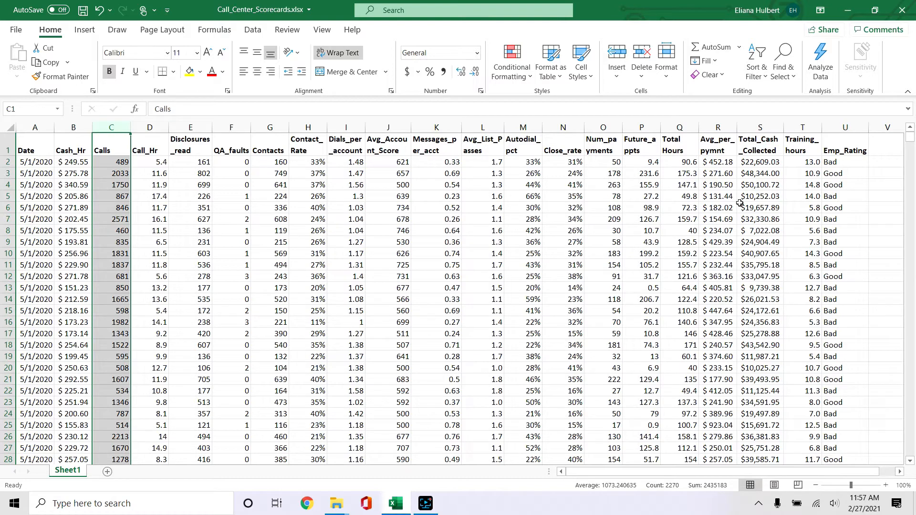
Review the nested IF formula in U3 and select the Calls column for reference.
{"action": "left_click", "coordinate": [837, 145]}
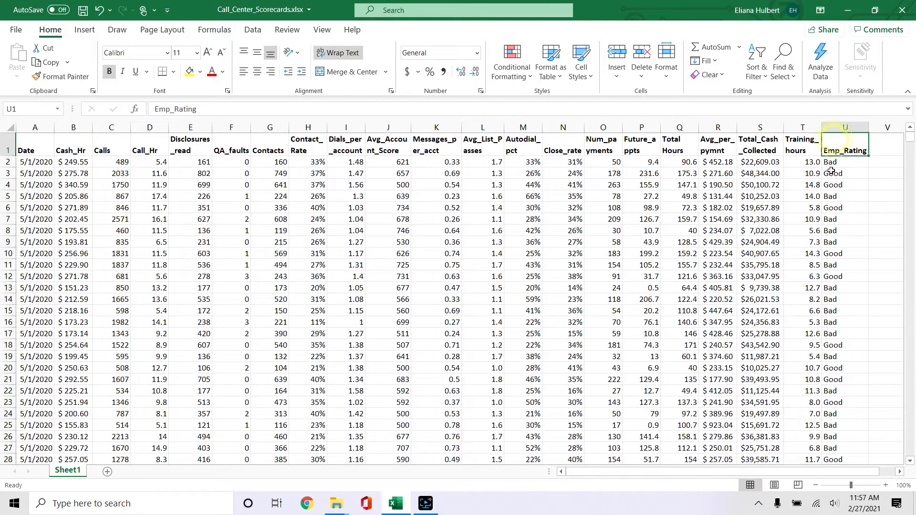
{"action": "left_click", "coordinate": [832, 172]}
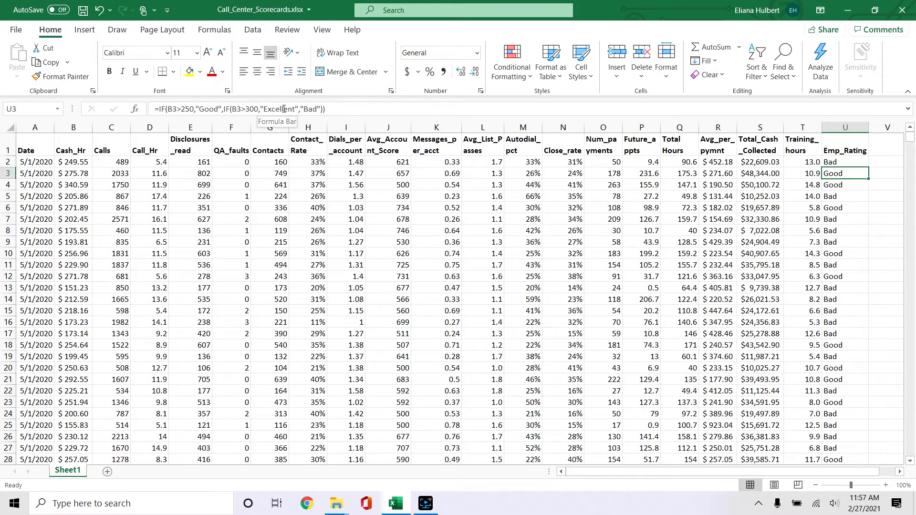
{"action": "left_click", "coordinate": [106, 125]}
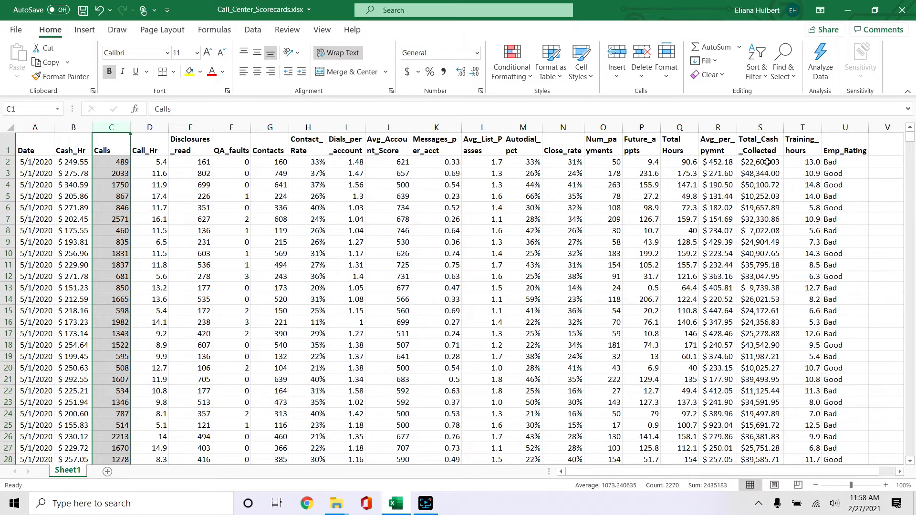
Begin a replacement IF formula in U2 that tests C2<1000 and returns "Small Sample" when true.
{"action": "left_click", "coordinate": [831, 164]}
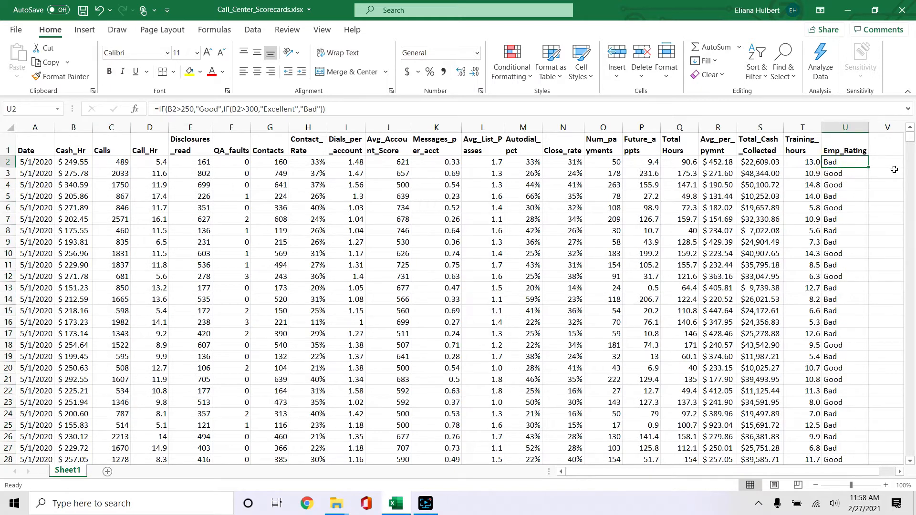
{"action": "left_click_drag", "start_coordinate": [334, 108], "coordinate": [118, 115]}
{"action": "type", "text": "=IF("}
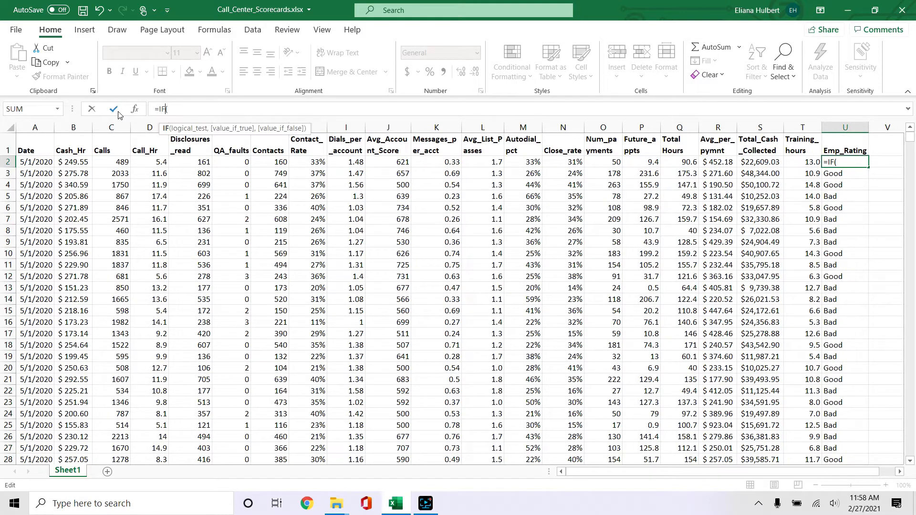
{"action": "key", "text": "Left"}
{"action": "key", "text": "Left"}
{"action": "key", "text": "Left"}
{"action": "key", "text": "Left"}
{"action": "key", "text": "Left"}
{"action": "key", "text": "Left"}
{"action": "key", "text": "Left"}
{"action": "key", "text": "Left"}
{"action": "key", "text": "Left"}
{"action": "key", "text": "Left"}
{"action": "key", "text": "Left"}
{"action": "key", "text": "Left"}
{"action": "key", "text": "Left"}
{"action": "key", "text": "Left"}
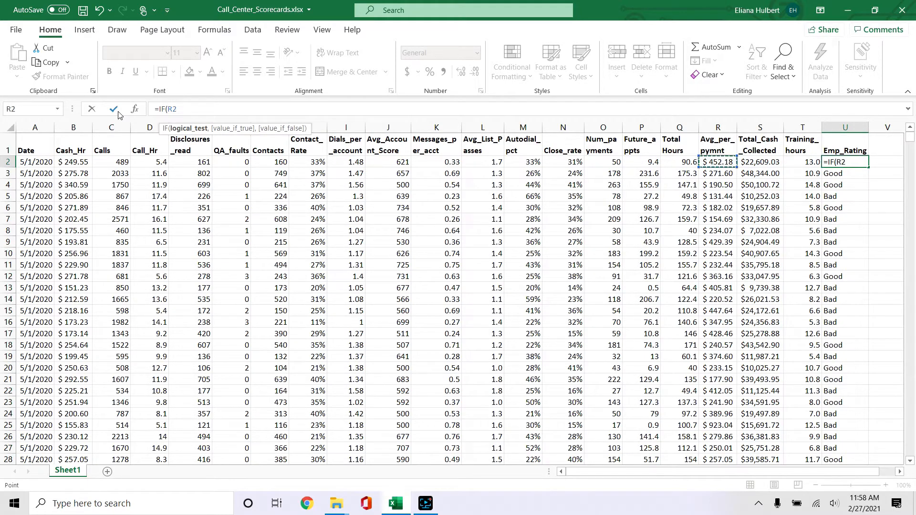
{"action": "key", "text": "Left"}
{"action": "key", "text": "Left"}
{"action": "key", "text": "Left"}
{"action": "key", "text": "Left"}
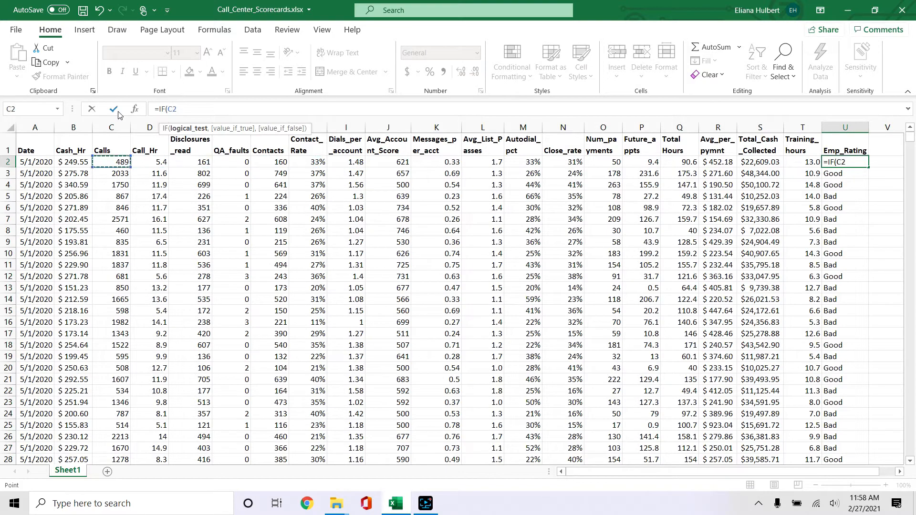
{"action": "type", "text": "<1000,"}
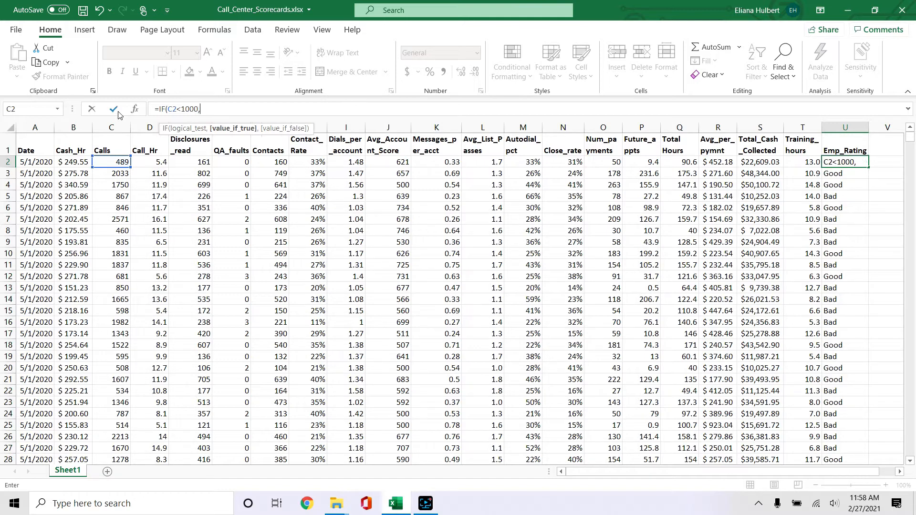
{"action": "type", "text": "\"Small Sample\","}
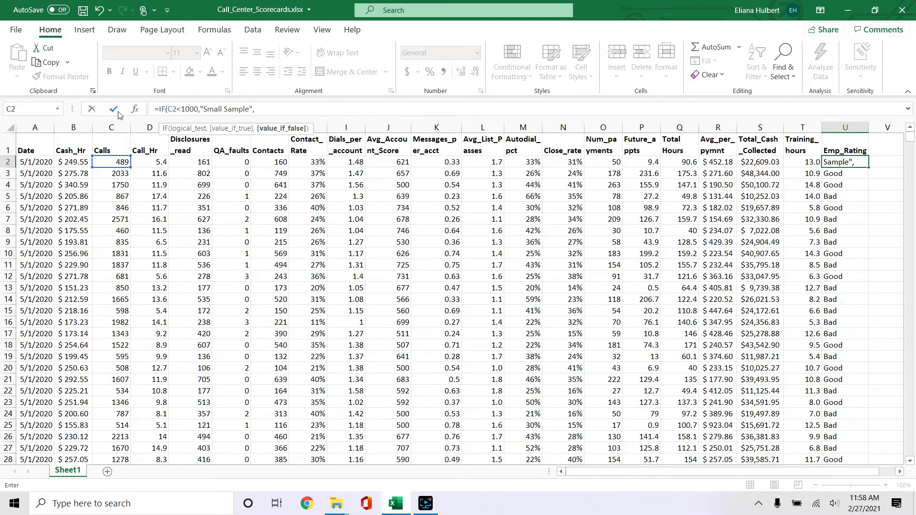
Nest a second IF as the value if false, testing B2>300 and returning "Excellent" when true.
{"action": "type", "text": "IF("}
{"action": "key", "text": "Left"}
{"action": "key", "text": "Left"}
{"action": "key", "text": "Left"}
{"action": "key", "text": "Left"}
{"action": "key", "text": "Left"}
{"action": "key", "text": "Left"}
{"action": "key", "text": "Left"}
{"action": "key", "text": "Left"}
{"action": "key", "text": "Left"}
{"action": "key", "text": "Left"}
{"action": "key", "text": "Left"}
{"action": "key", "text": "Left"}
{"action": "key", "text": "Left"}
{"action": "key", "text": "Left"}
{"action": "key", "text": "Left"}
{"action": "key", "text": "Left"}
{"action": "key", "text": "Left"}
{"action": "key", "text": "Left"}
{"action": "key", "text": "Left"}
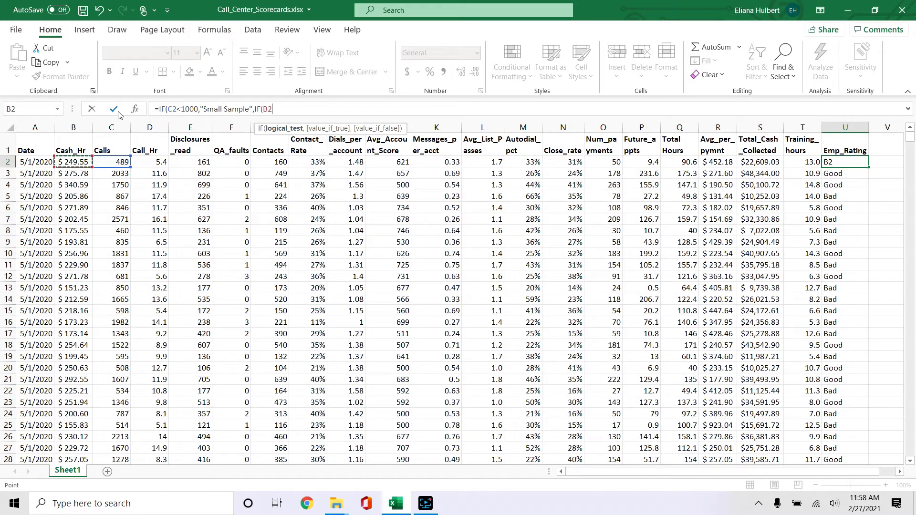
{"action": "type", "text": ">300,"}
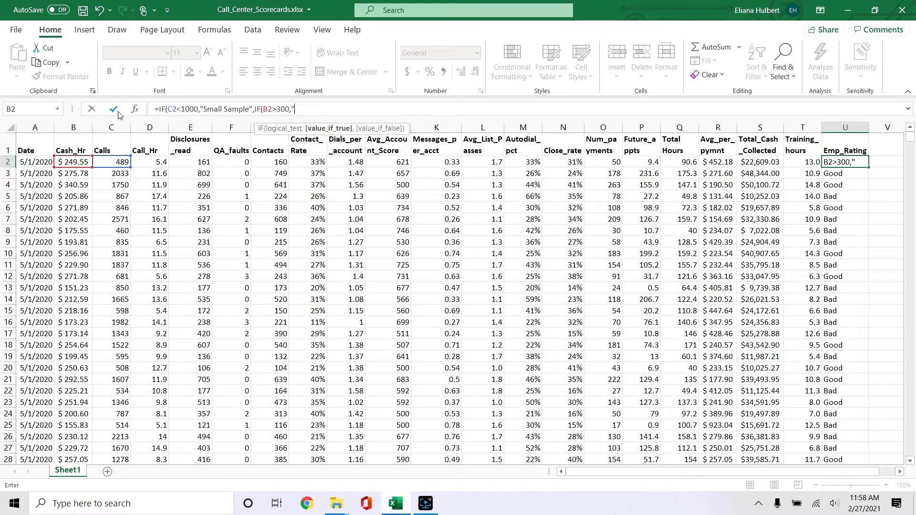
{"action": "type", "text": "\"Excellent\","}
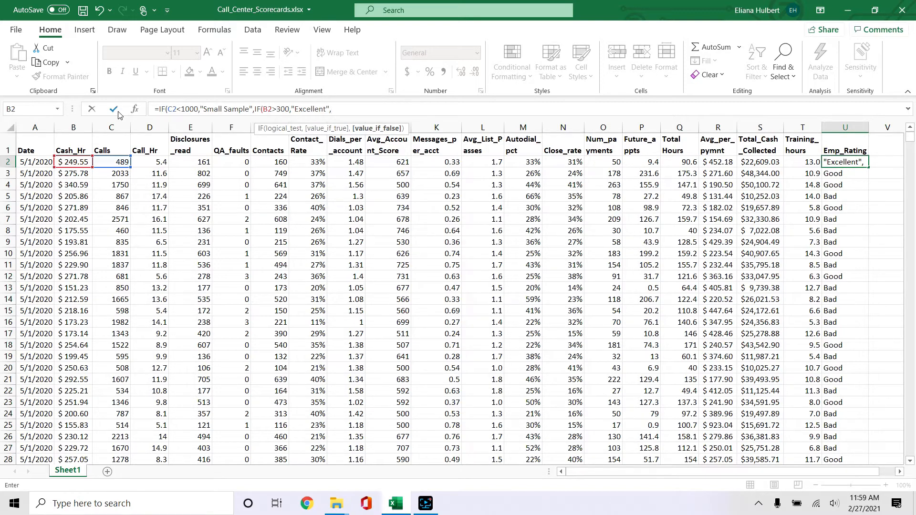
Nest IF(B2>250,"Good","Bad") as the value if false of the B2>300 test.
{"action": "type", "text": "IF("}
{"action": "key", "text": "Left"}
{"action": "key", "text": "Left"}
{"action": "key", "text": "Left"}
{"action": "key", "text": "Left"}
{"action": "key", "text": "Left"}
{"action": "key", "text": "Left"}
{"action": "key", "text": "Left"}
{"action": "key", "text": "Left"}
{"action": "key", "text": "Left"}
{"action": "key", "text": "Left"}
{"action": "key", "text": "Left"}
{"action": "key", "text": "Left"}
{"action": "key", "text": "Left"}
{"action": "key", "text": "Left"}
{"action": "key", "text": "Left"}
{"action": "key", "text": "Left"}
{"action": "key", "text": "Left"}
{"action": "key", "text": "Left"}
{"action": "key", "text": "Left"}
{"action": "key", "text": "Left"}
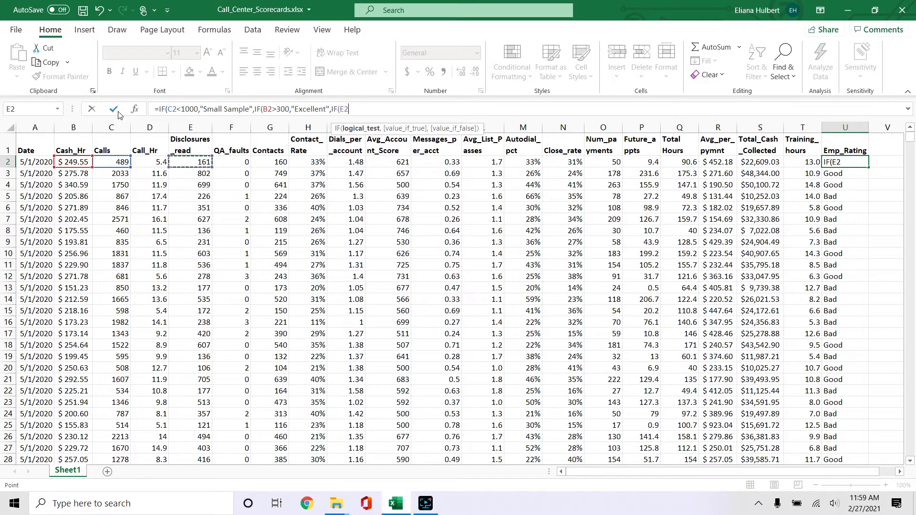
{"action": "key", "text": "Right"}
{"action": "type", "text": ">250,"}
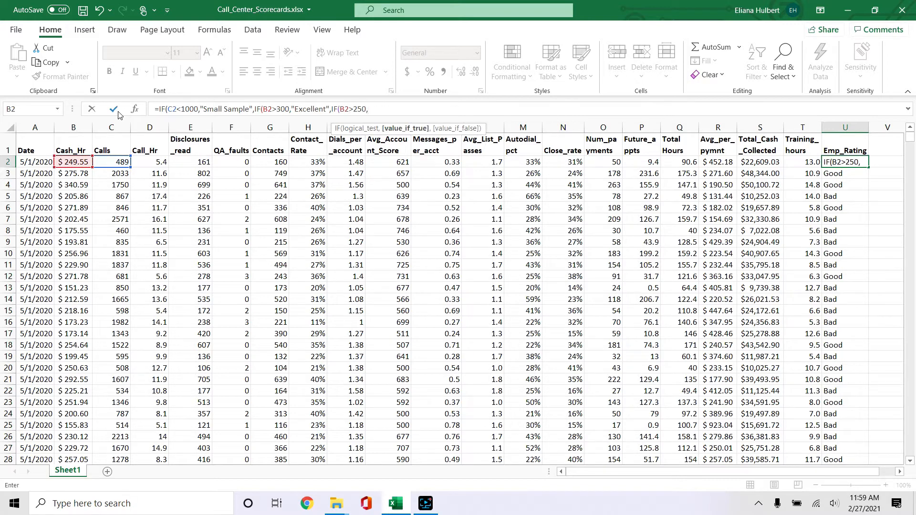
{"action": "type", "text": "\"Good\",\"B"}
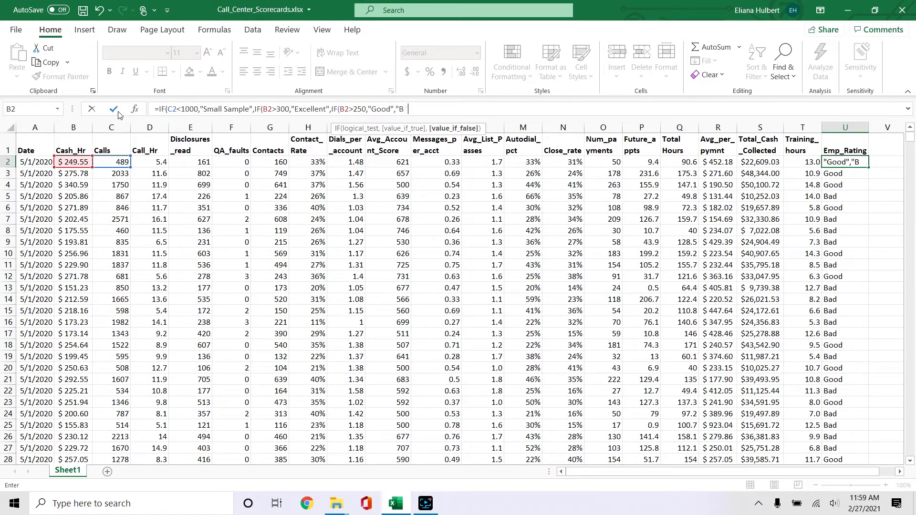
{"action": "type", "text": "ad\")"}
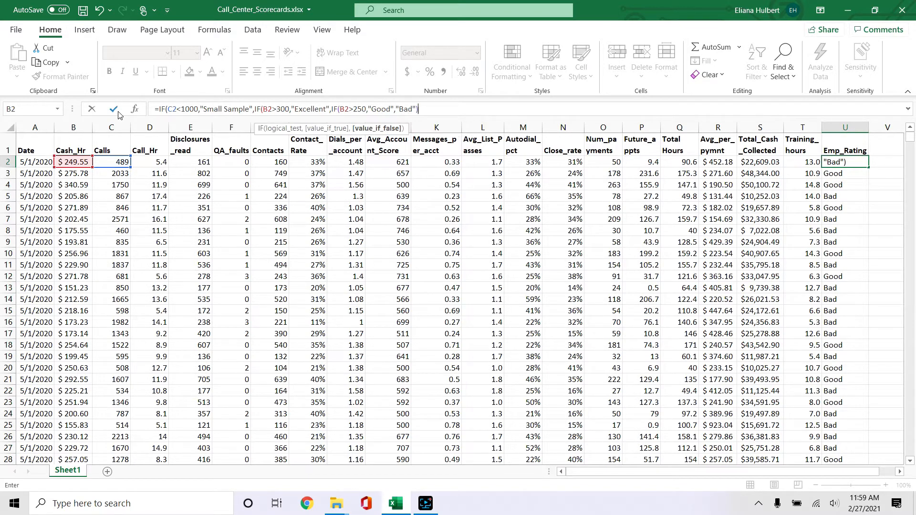
{"action": "type", "text": ")"}
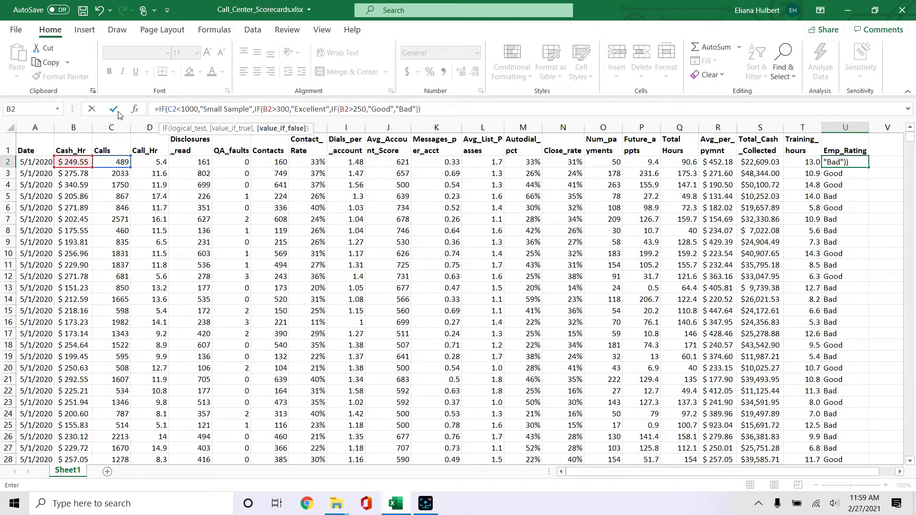
Enter the three-level IF formula in U2 and fill it down the Emp_Rating column.
{"action": "key", "text": "Return"}
{"action": "key", "text": "Return"}
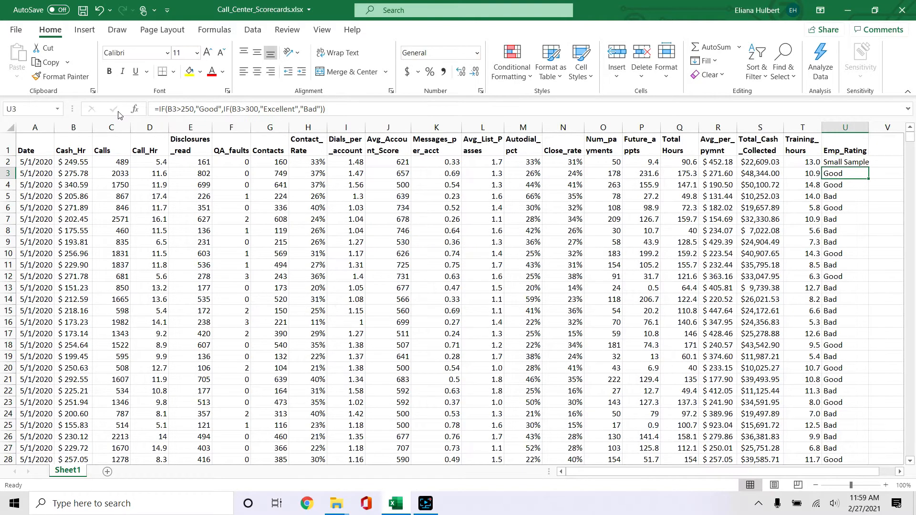
{"action": "left_click", "coordinate": [853, 163]}
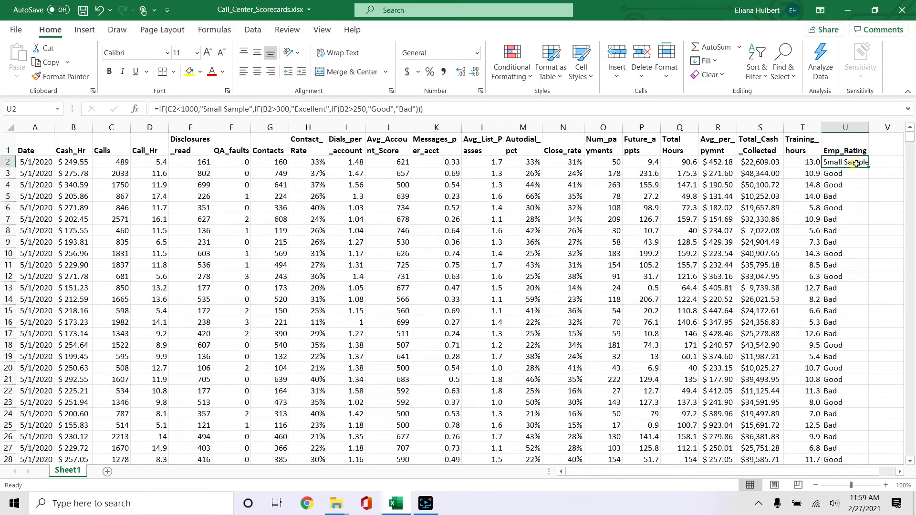
{"action": "double_click", "coordinate": [870, 168]}
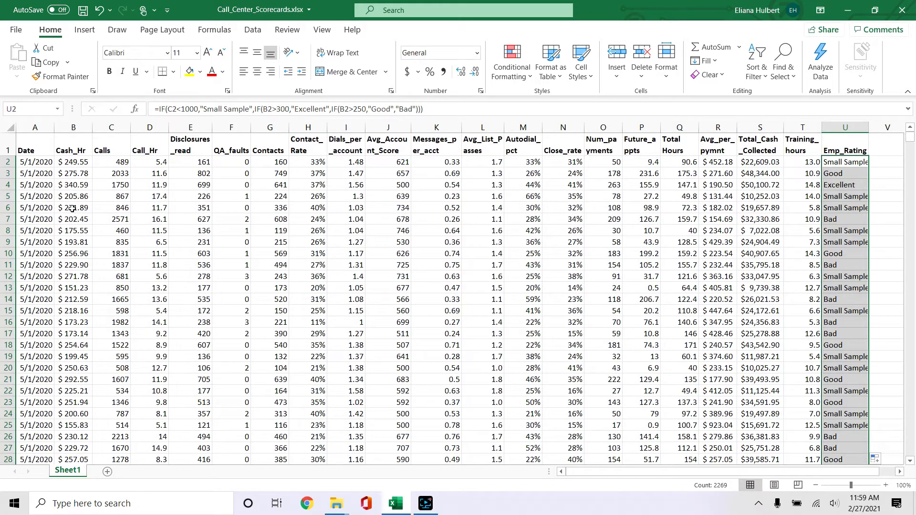
Examine the Cash_Hr, Calls and Emp_Rating cells in row 6 to check how the nested IF rates that employee.
{"action": "left_click", "coordinate": [60, 208]}
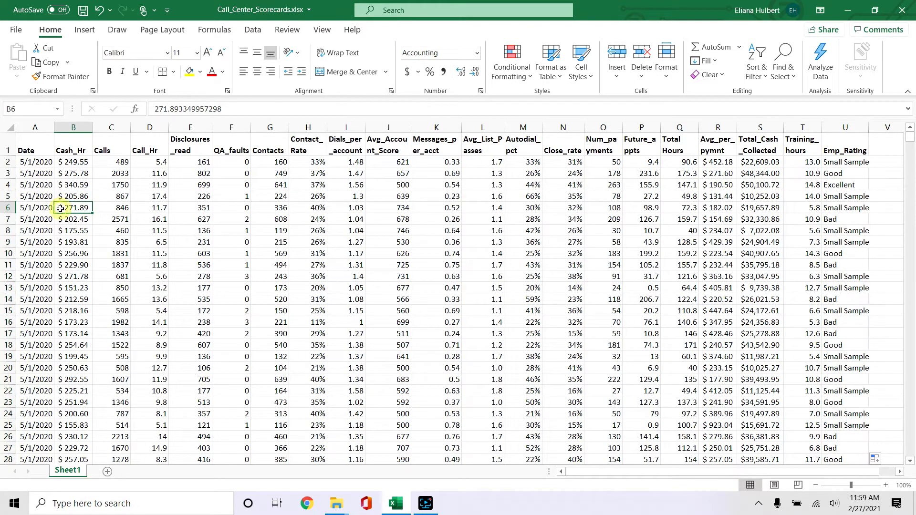
{"action": "left_click", "coordinate": [116, 208]}
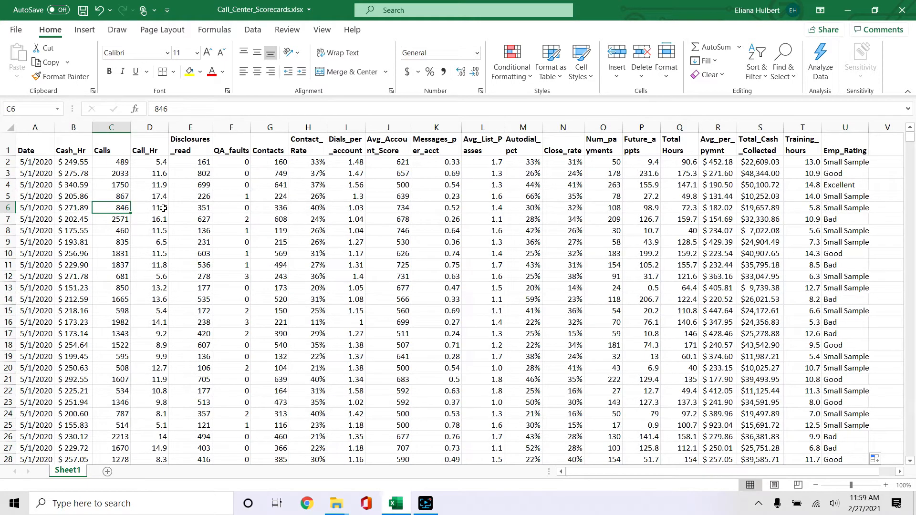
{"action": "left_click", "coordinate": [831, 218]}
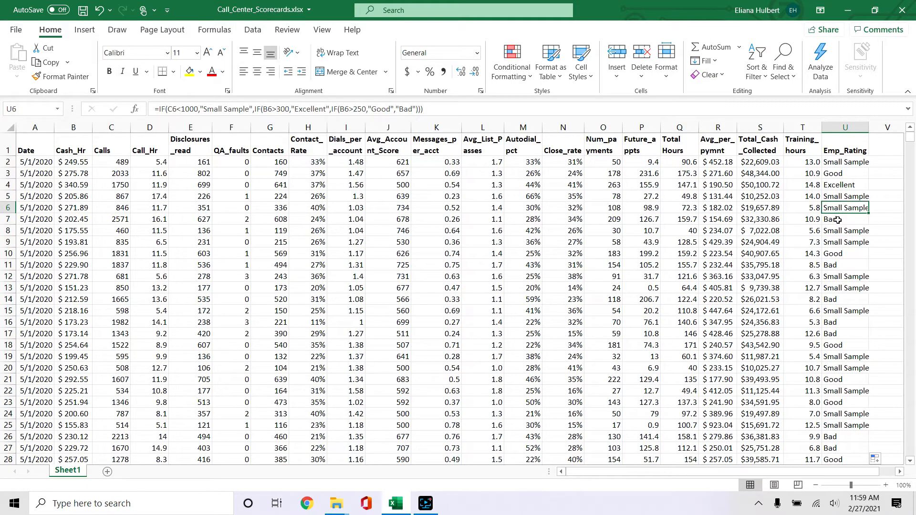
{"action": "scroll", "coordinate": [833, 235], "scroll_direction": "down", "scroll_amount": 2}
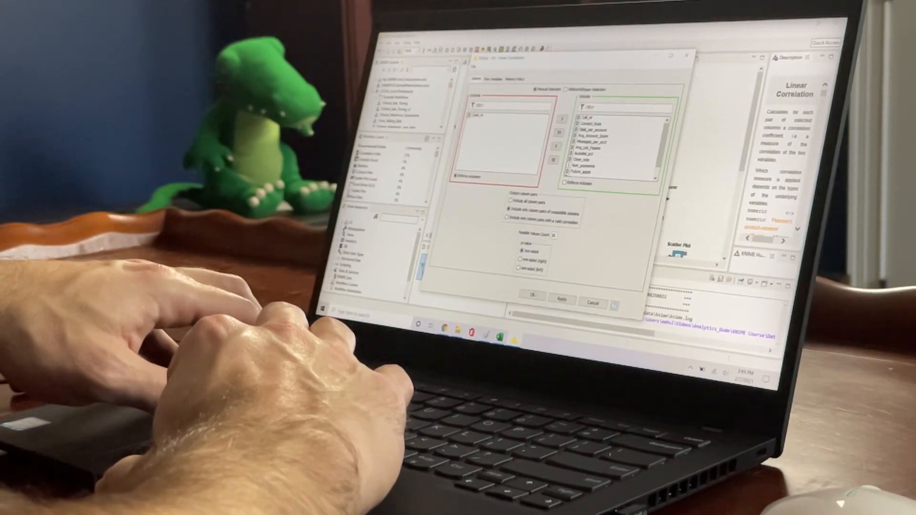
{"action": "left_click", "coordinate": [533, 295]}
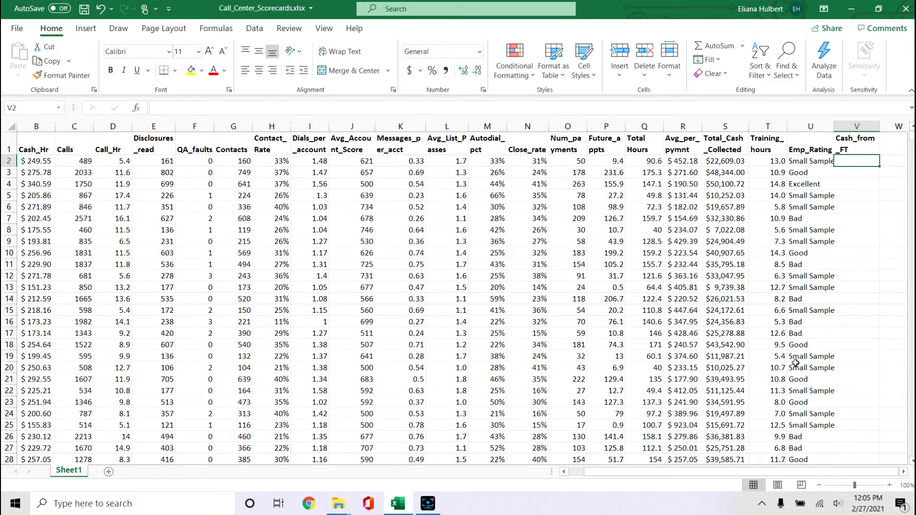
Begin an IF formula in V2 under Cash_from_FT whose logical test is U2<>"Small Sample".
{"action": "type", "text": "=if"}
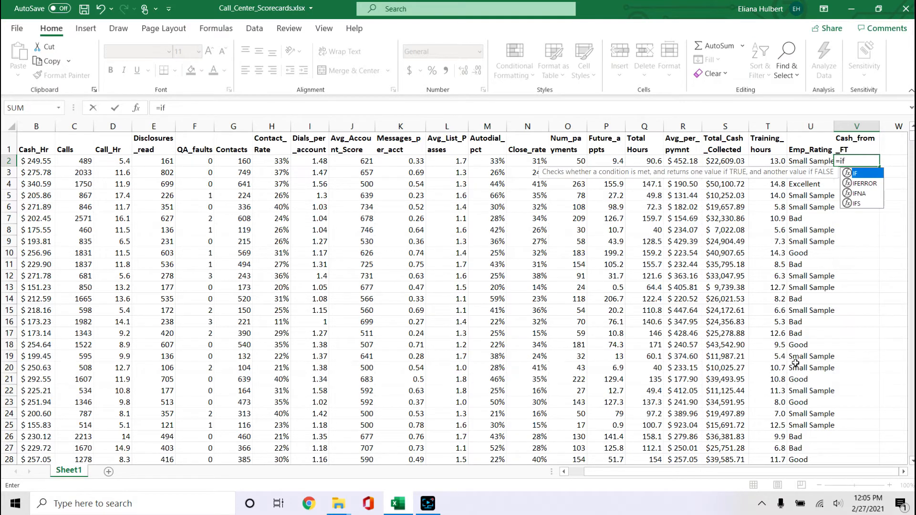
{"action": "key", "text": "Tab"}
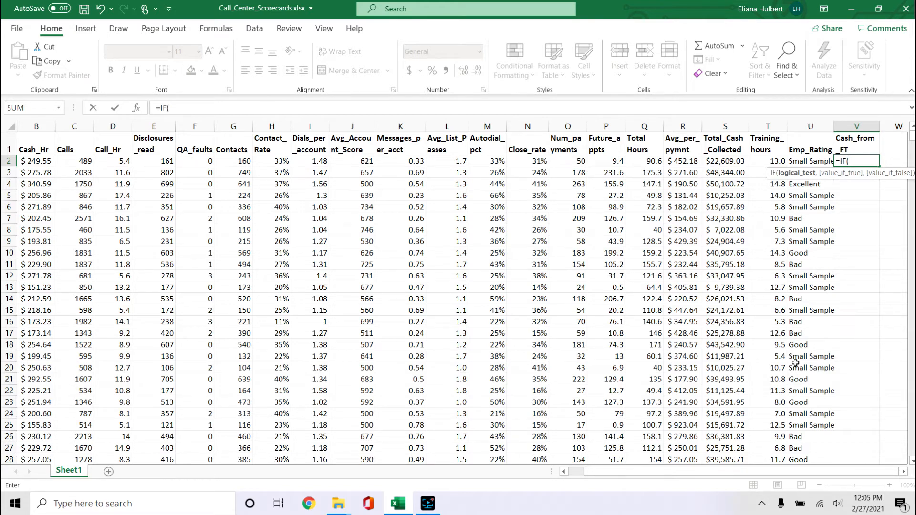
{"action": "key", "text": "Left"}
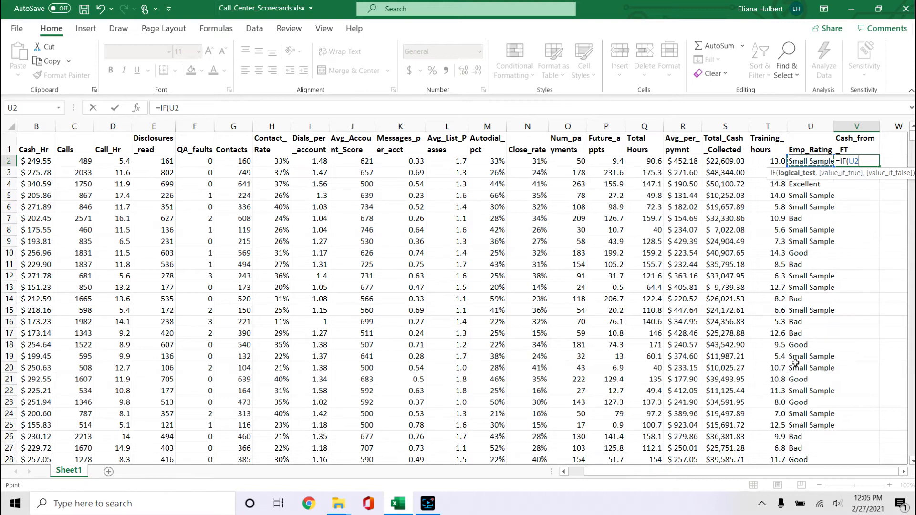
{"action": "type", "text": "<>"}
{"action": "type", "text": "\"Small Sample"}
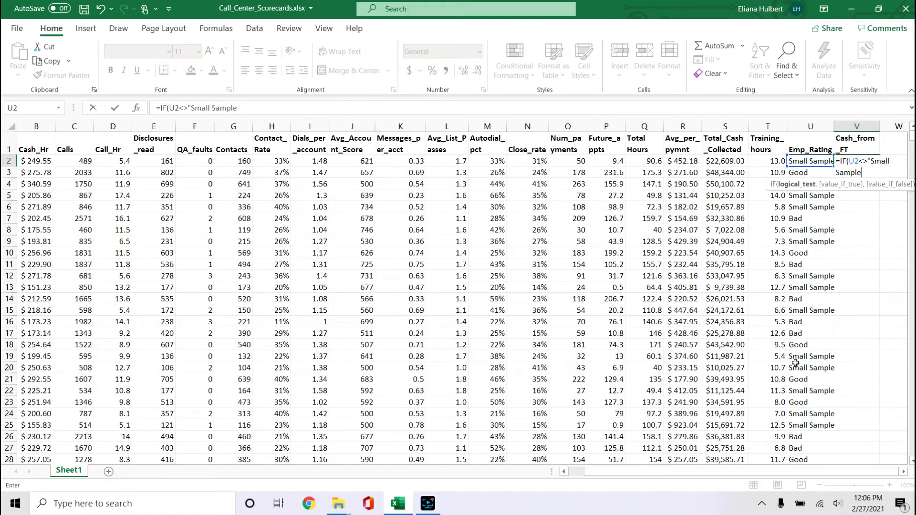
{"action": "type", "text": "\","}
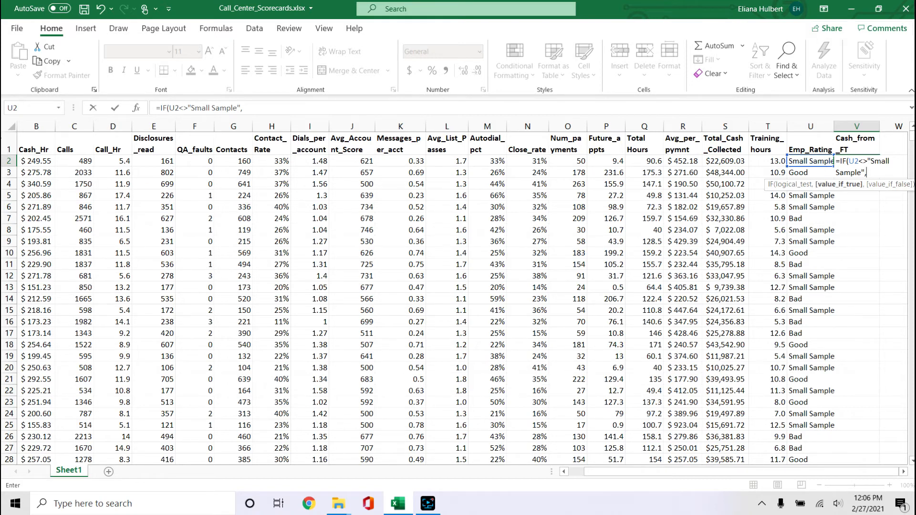
Complete the V2 formula with B2*Q2 if true and an empty string if false, and fill it down the Cash_from_FT column.
{"action": "left_click", "coordinate": [34, 161]}
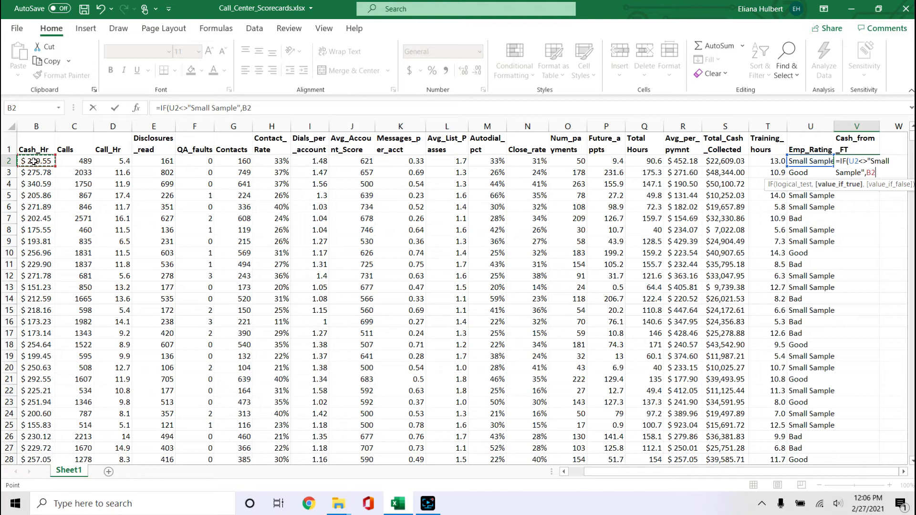
{"action": "type", "text": "*"}
{"action": "left_click", "coordinate": [658, 160]}
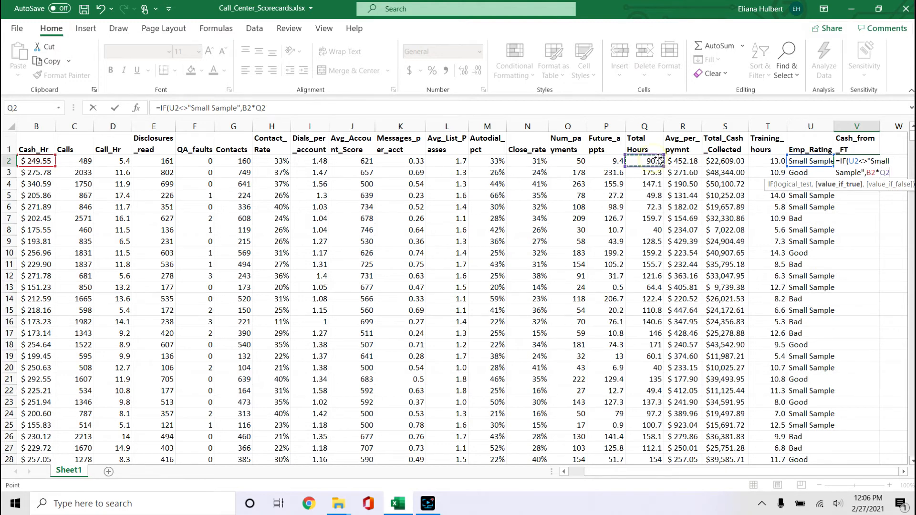
{"action": "type", "text": ","}
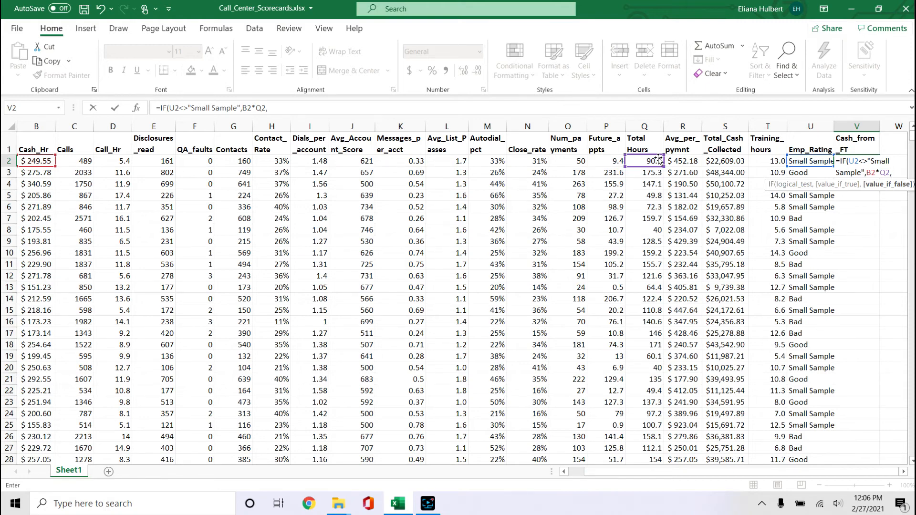
{"action": "type", "text": "\")"}
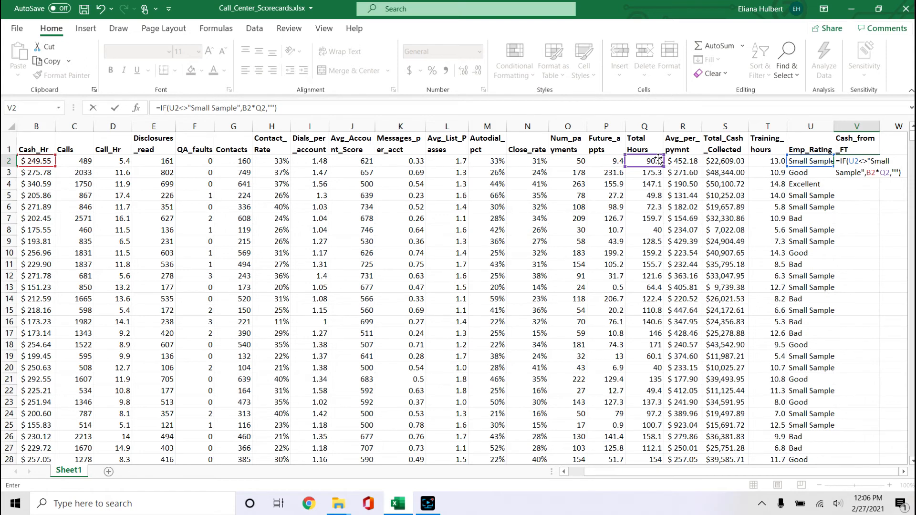
{"action": "key", "text": "Return"}
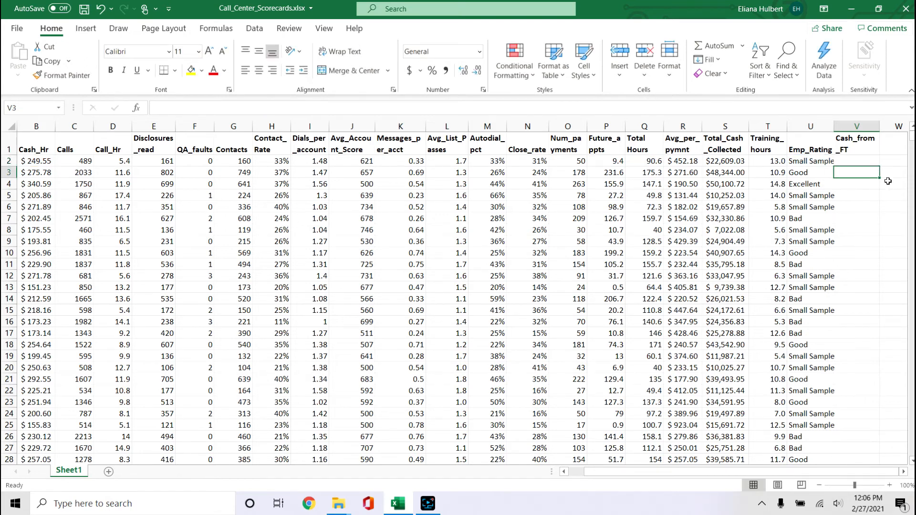
{"action": "left_click", "coordinate": [858, 162]}
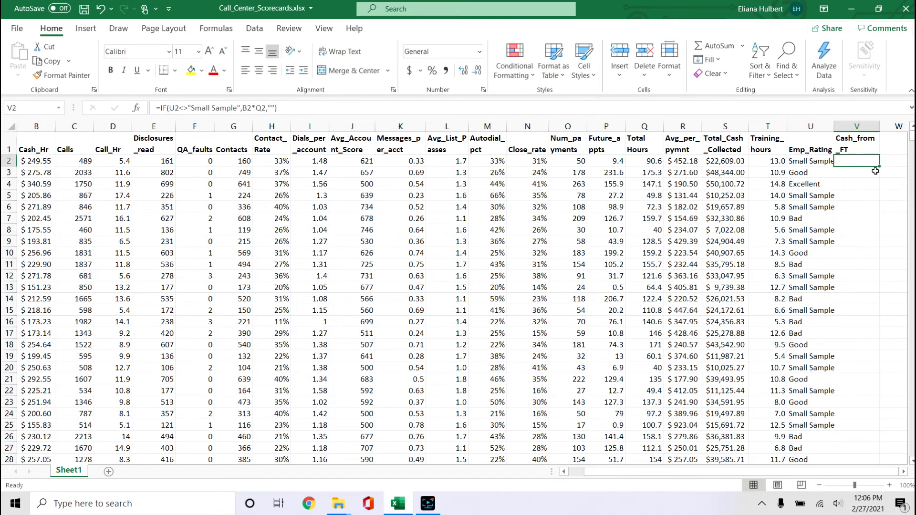
{"action": "double_click", "coordinate": [878, 167]}
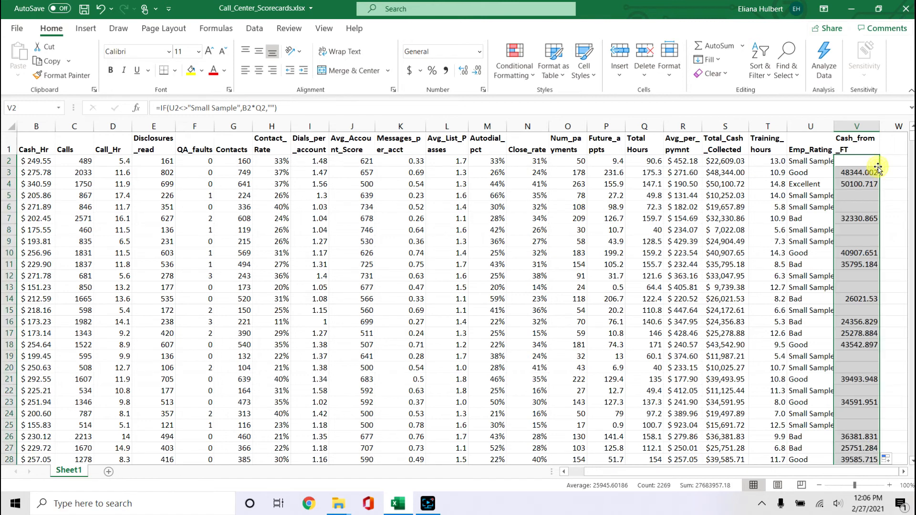
Enter the check formula =S3=V3 in W3 to compare Total_Cash_Collected with Cash_from_FT for row 3.
{"action": "left_click", "coordinate": [816, 173]}
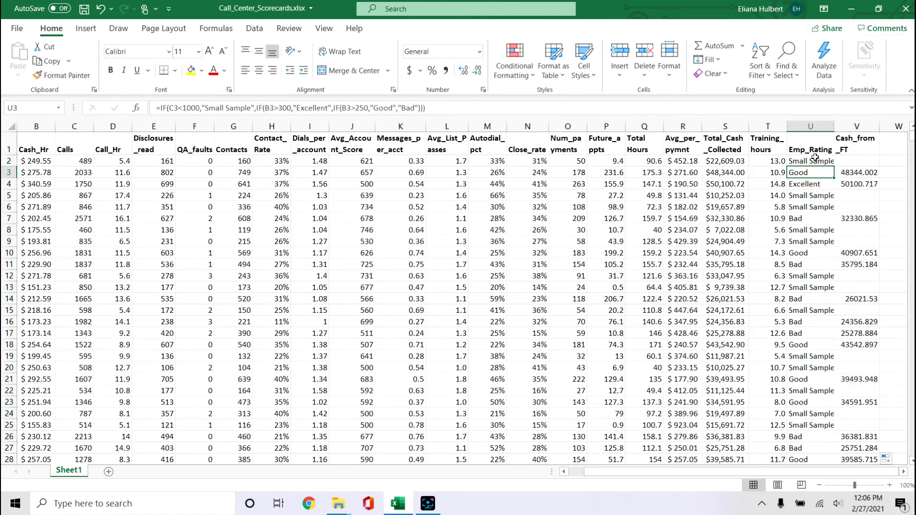
{"action": "left_click", "coordinate": [860, 174]}
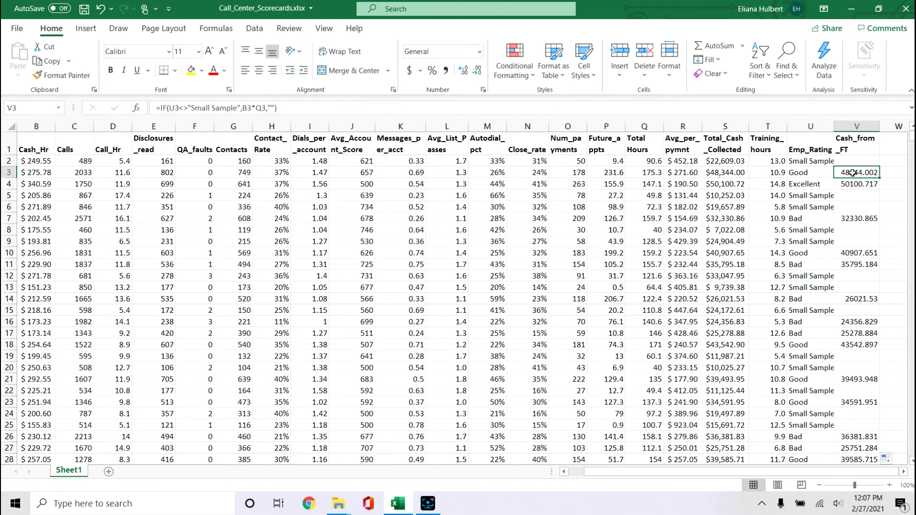
{"action": "left_click", "coordinate": [883, 172]}
{"action": "type", "text": "="}
{"action": "key", "text": "Left"}
{"action": "key", "text": "Left"}
{"action": "key", "text": "Left"}
{"action": "key", "text": "Left"}
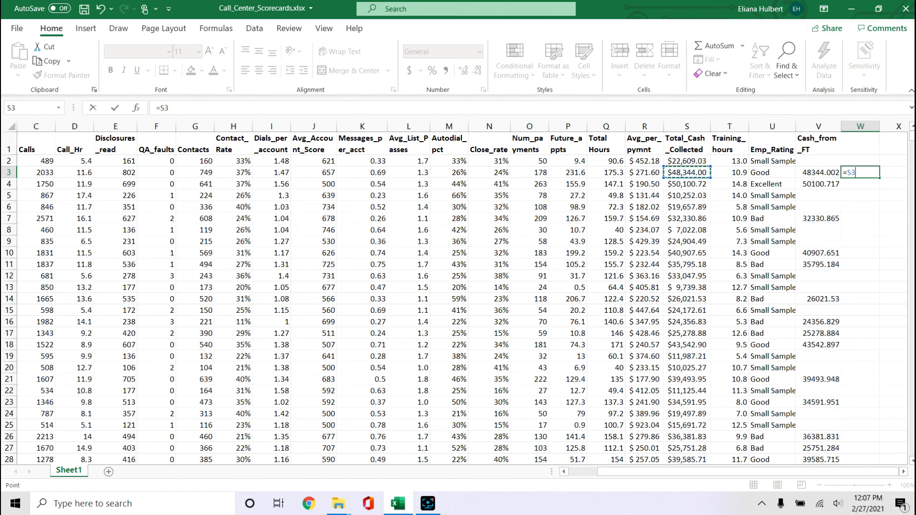
{"action": "type", "text": "="}
{"action": "key", "text": "Left"}
{"action": "key", "text": "Left"}
{"action": "key", "text": "Right"}
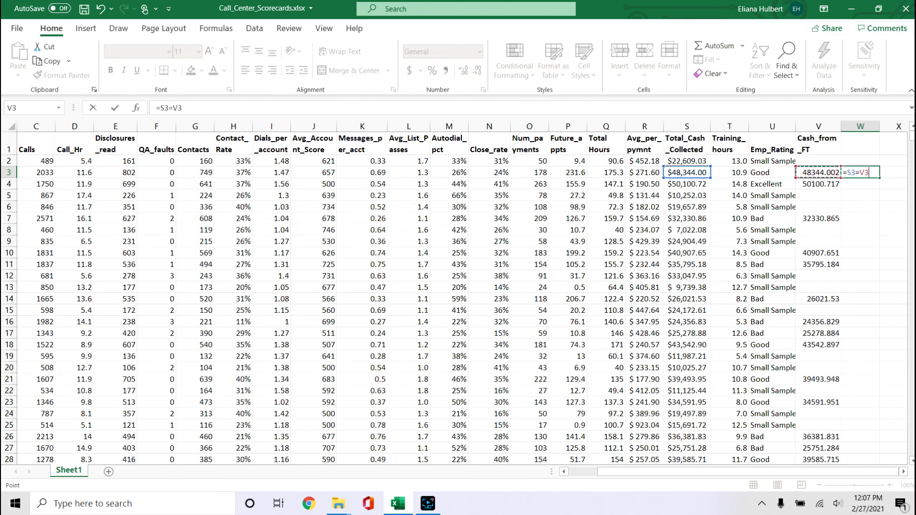
{"action": "key", "text": "Return"}
{"action": "key", "text": "Up"}
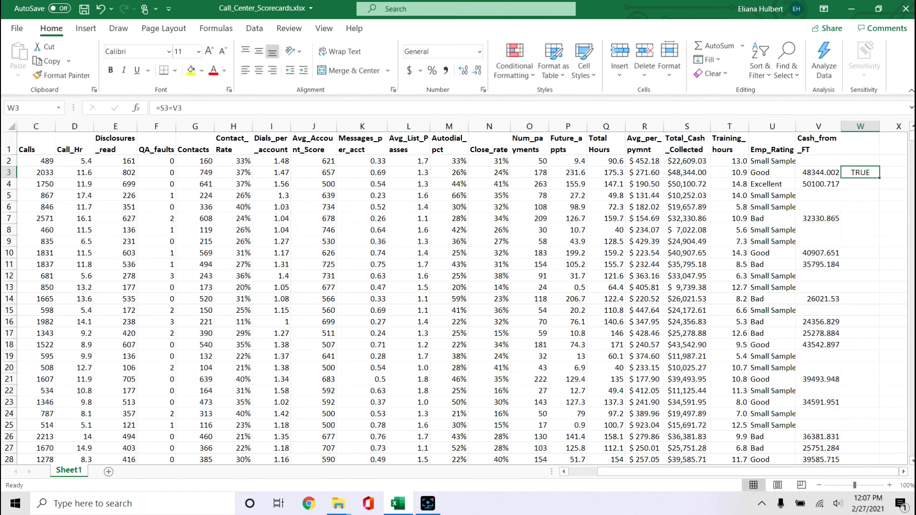